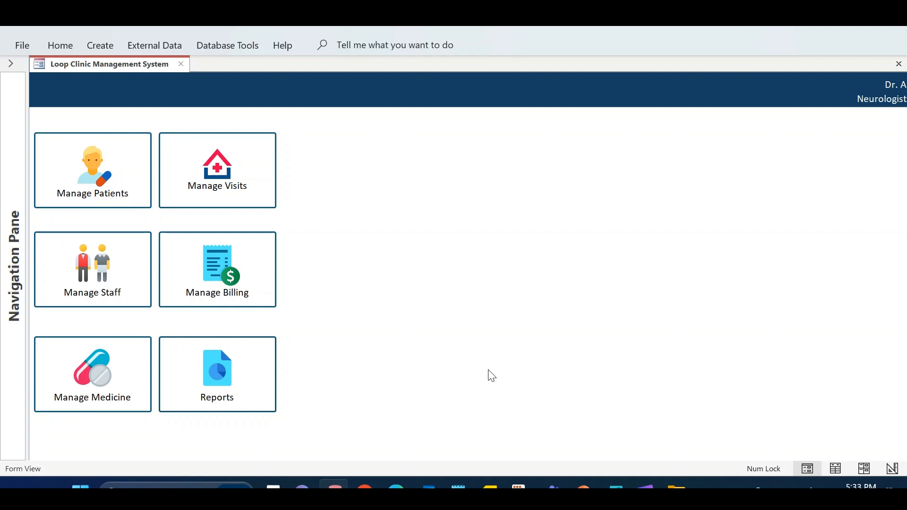
Open the report center from the clinic menu and set the start date to 07/05/2024.
left_click(217, 379)
left_click(108, 106)
left_click(130, 104)
left_click(19, 117)
left_click(19, 117)
left_click(19, 117)
left_click(19, 118)
left_click(66, 160)
Set the end date to 12/09/2024 and run the Visits Between Two Dates report.
left_click(232, 109)
left_click(254, 104)
left_click(217, 158)
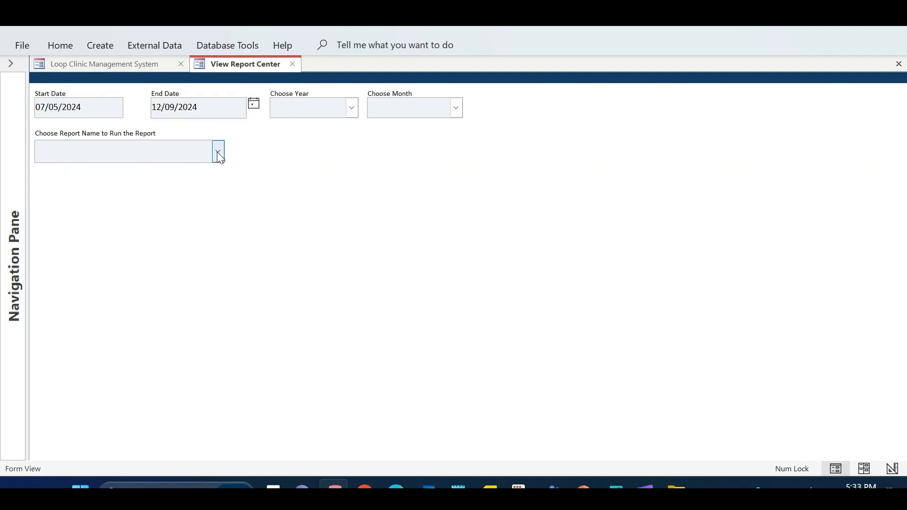
left_click(219, 152)
left_click(194, 171)
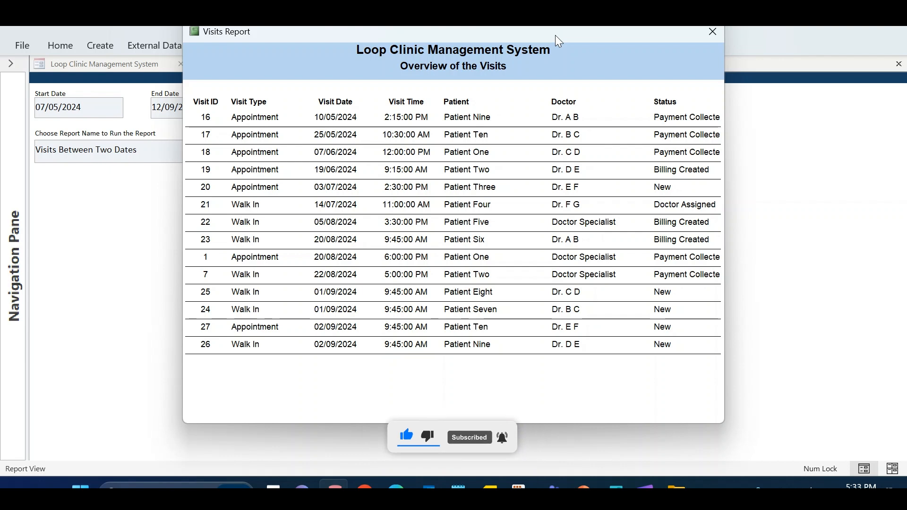
Move the Visits Report window so the date fields and report selector behind it are uncovered.
left_click_drag(556, 35, 557, 50)
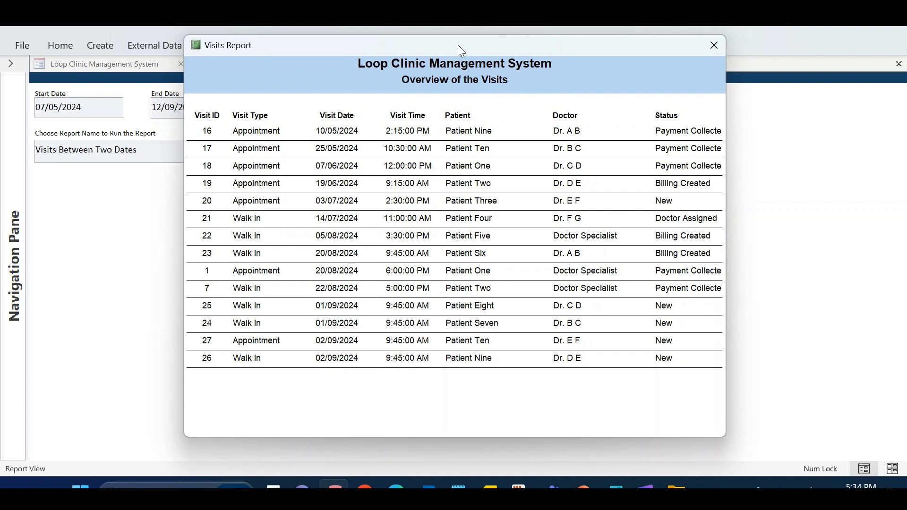
left_click_drag(458, 47, 543, 142)
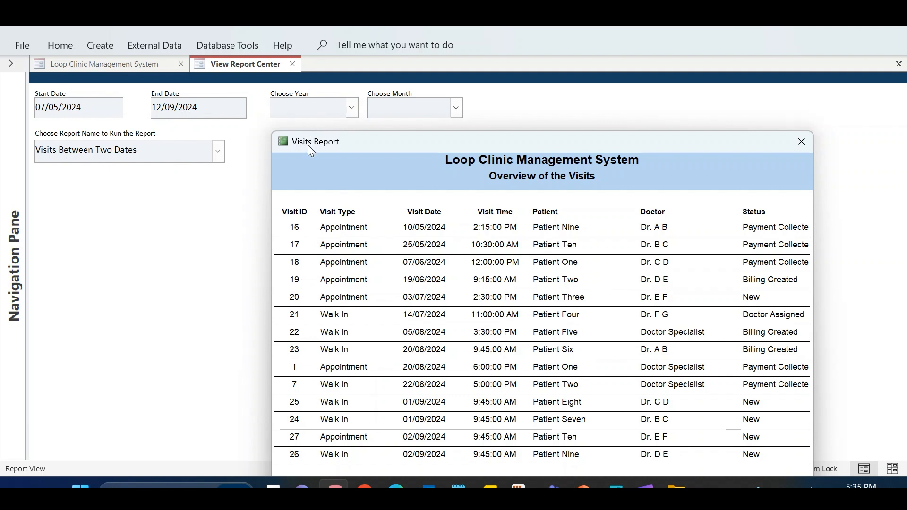
left_click_drag(308, 147, 299, 144)
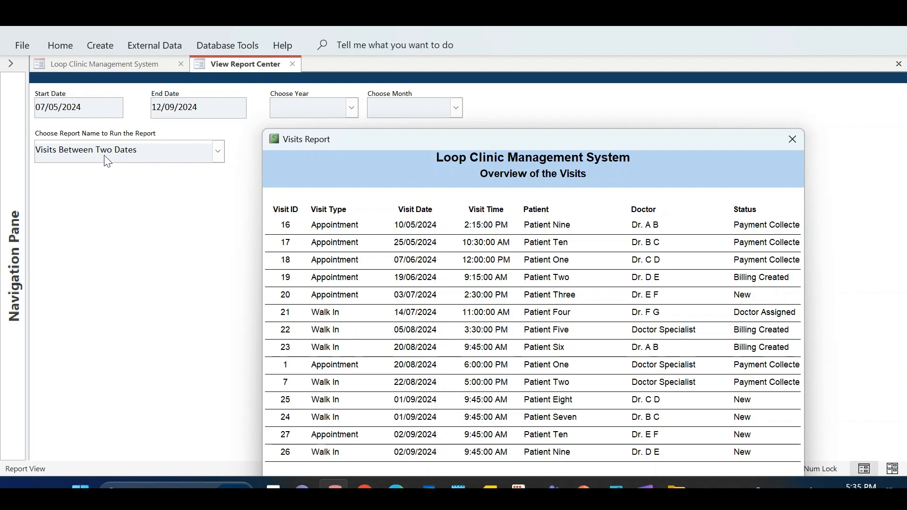
left_click_drag(501, 145, 476, 140)
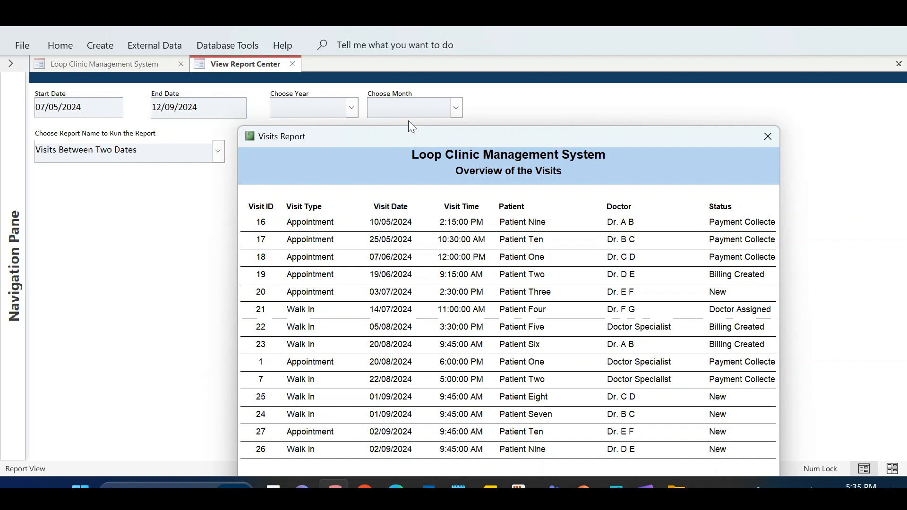
left_click_drag(432, 140, 468, 111)
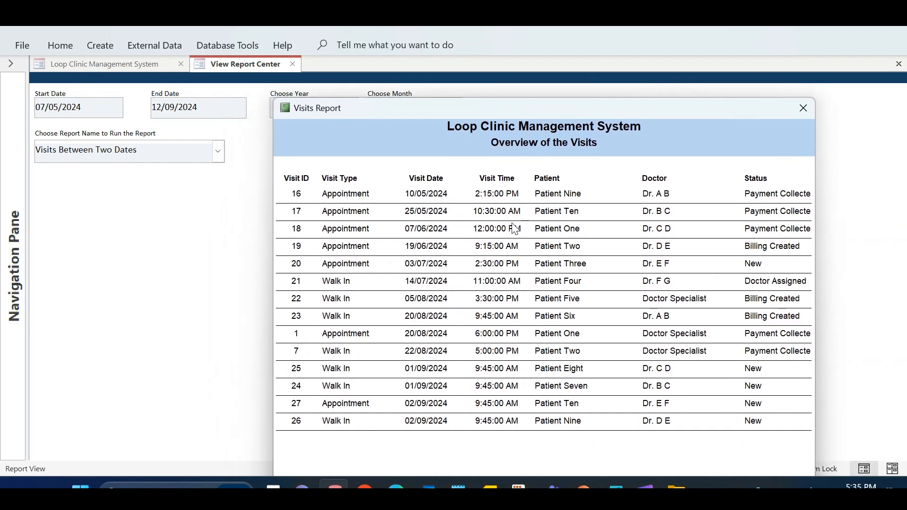
mouse_move(568, 108)
left_mouse_down()
mouse_move(571, 77)
mouse_move(555, 103)
left_mouse_up()
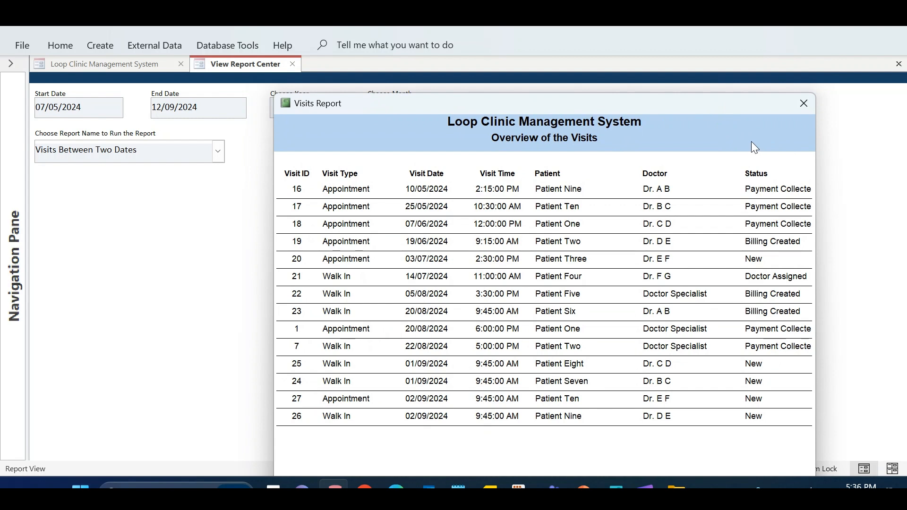
Switch the Visits Report to Design View.
right_click(662, 133)
left_click(640, 171)
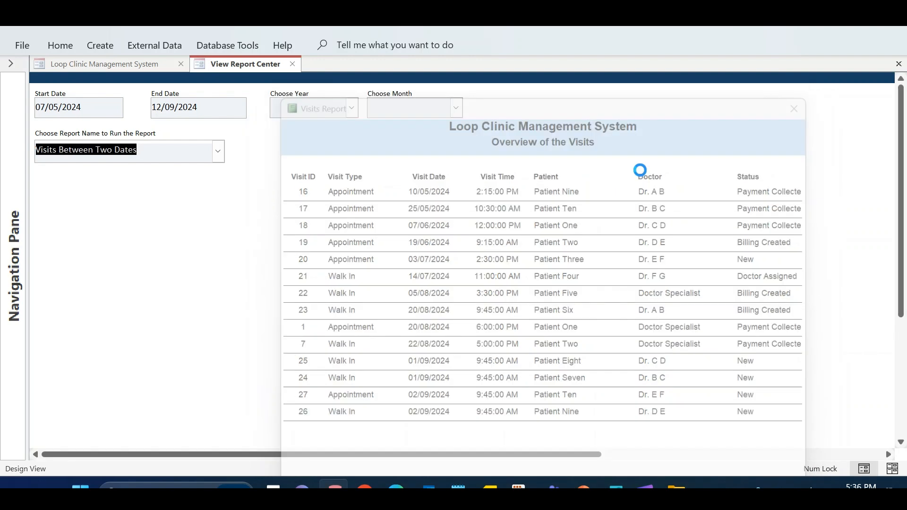
left_click_drag(308, 353, 461, 368)
left_click(545, 364)
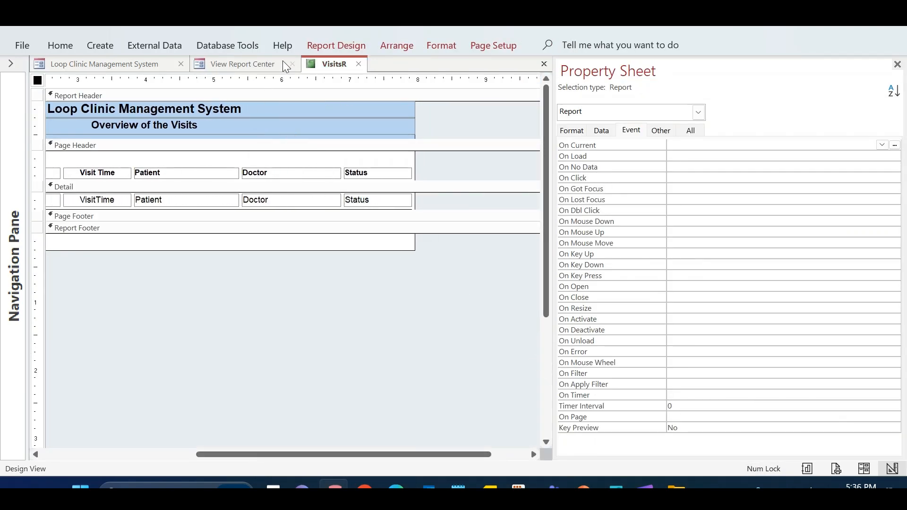
Add a command button captioned Print in the report header, to the right of the report title.
left_click(336, 45)
left_click(309, 85)
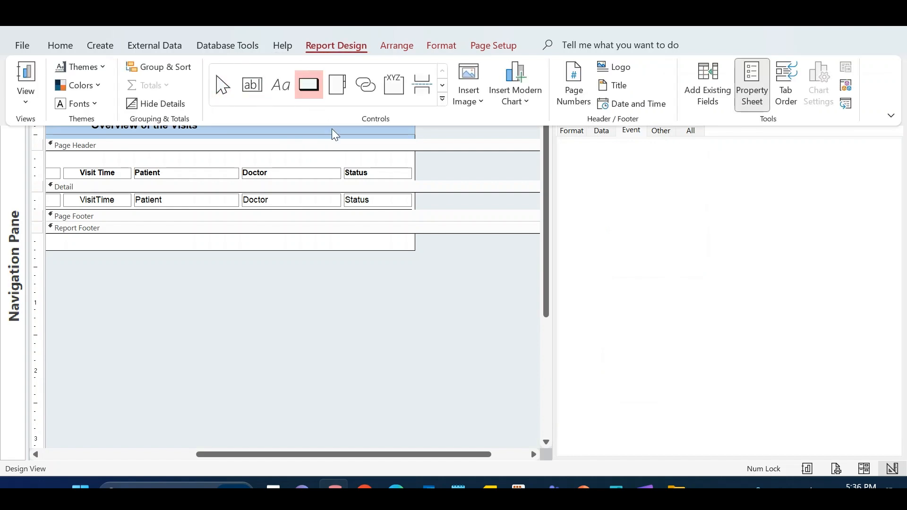
left_click(312, 113)
left_click(336, 123)
double_click(336, 123)
type("Print")
key("Return")
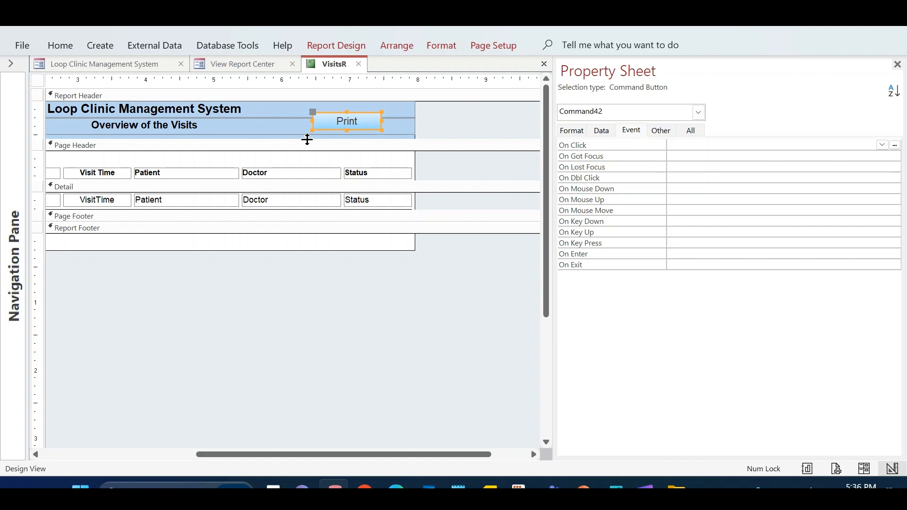
Set the Print button's font to Calibri, size 10.
left_click(60, 45)
left_click(674, 67)
type("Cal")
key("Tab")
type("10")
key("Return")
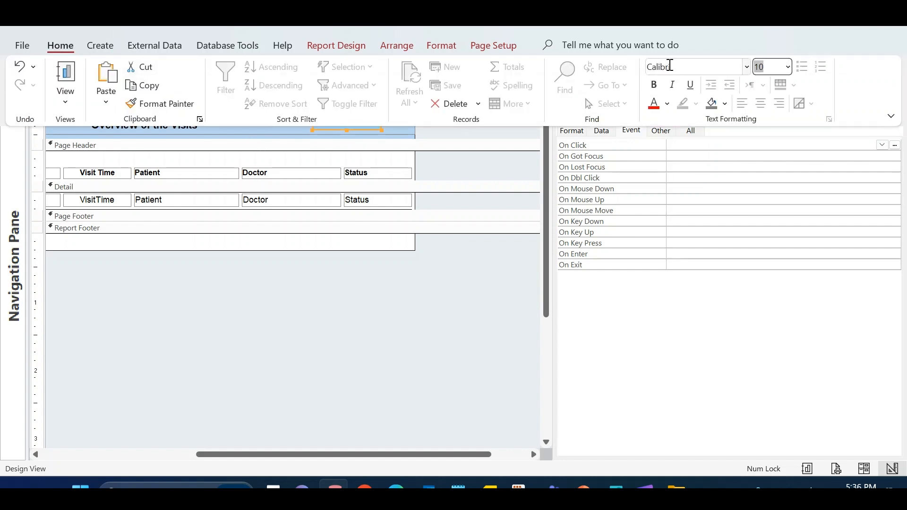
Apply a white outlined quick style to the Print button and set its outline thickness to Hairline.
left_click(442, 46)
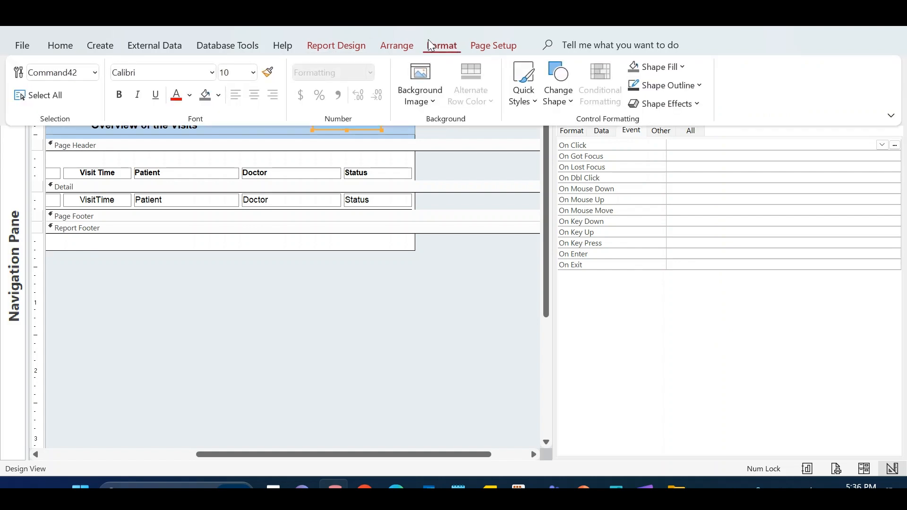
left_click(535, 103)
left_click(580, 155)
left_click(472, 249)
left_click(365, 128)
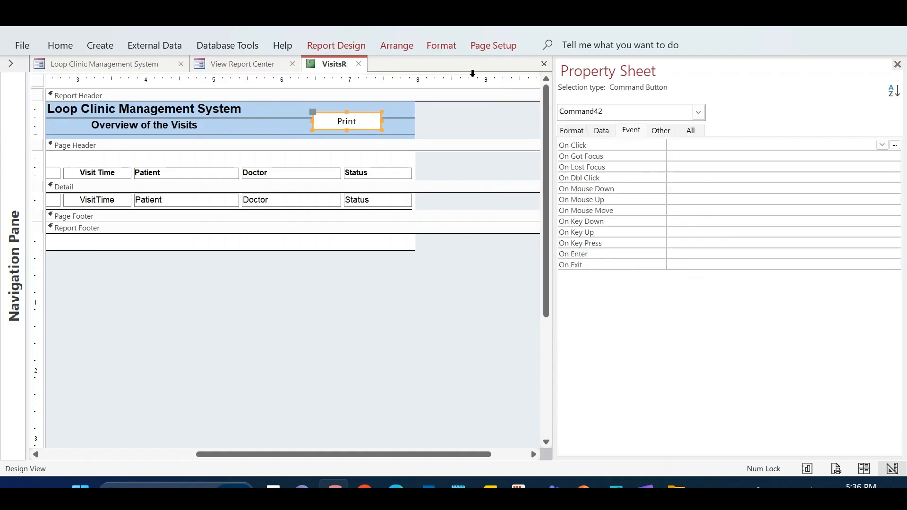
left_click(443, 45)
left_click(664, 85)
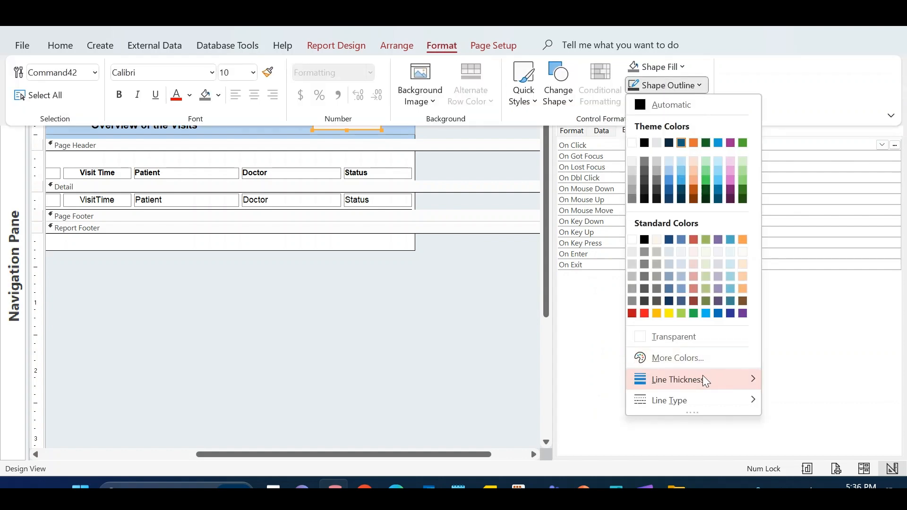
mouse_move(702, 375)
left_click(786, 380)
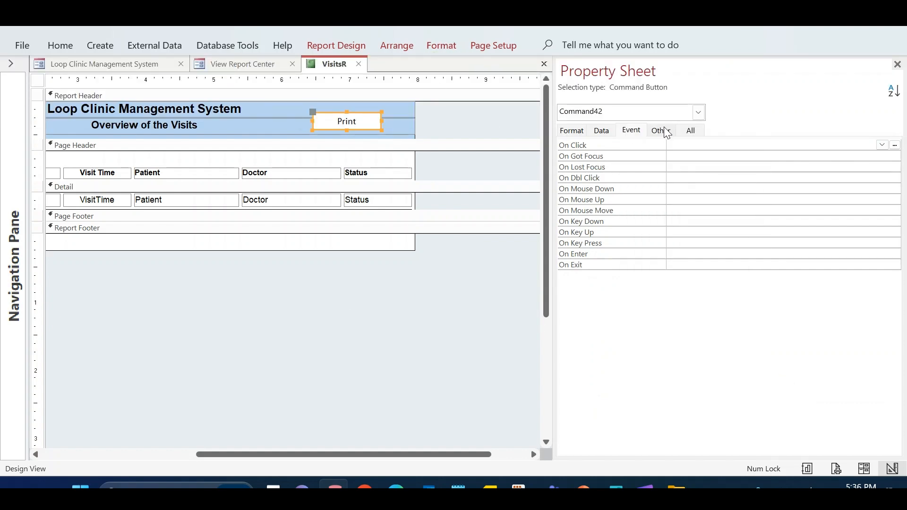
Assign the built-in printer picture to the Print button with the Picture Builder.
left_click(572, 132)
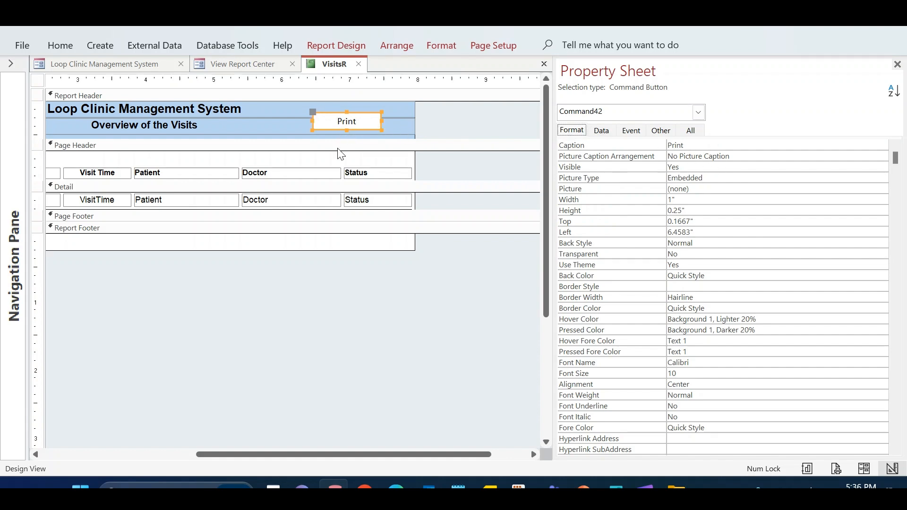
left_click(709, 188)
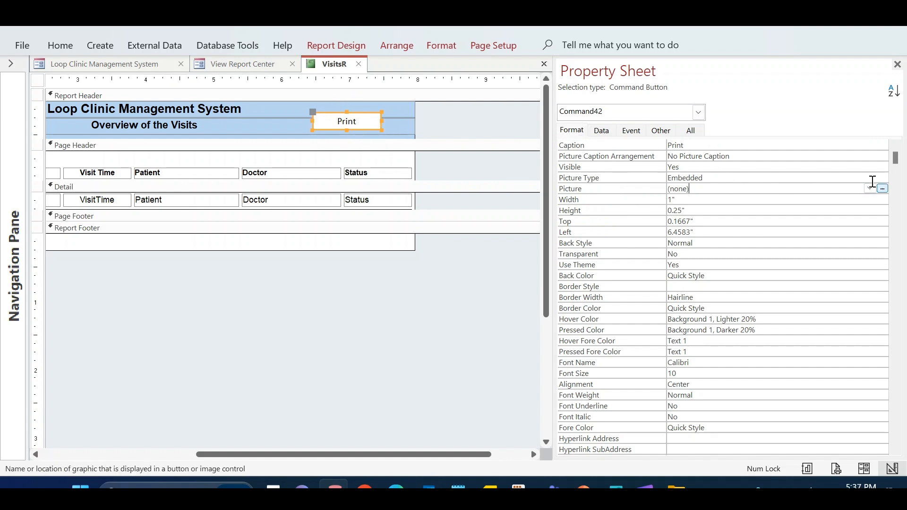
left_click(883, 188)
left_click(451, 195)
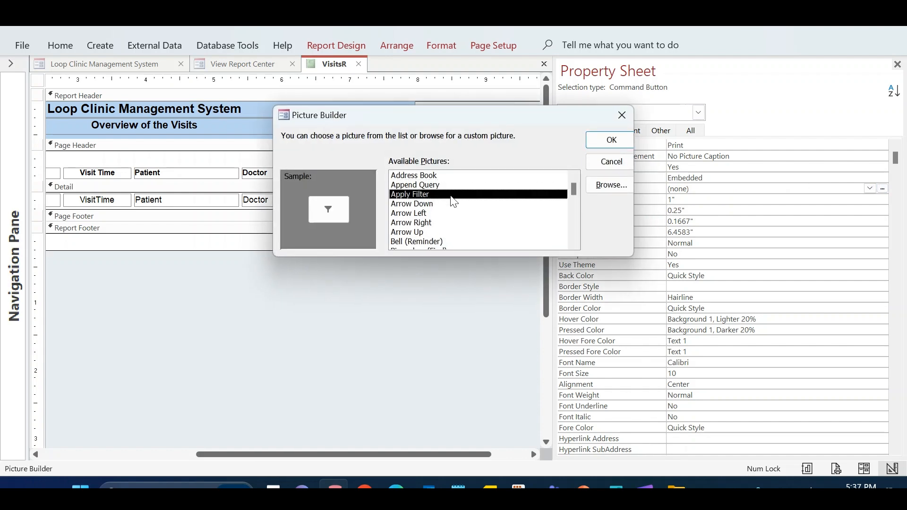
key("p")
key("Down")
key("Down")
key("Down")
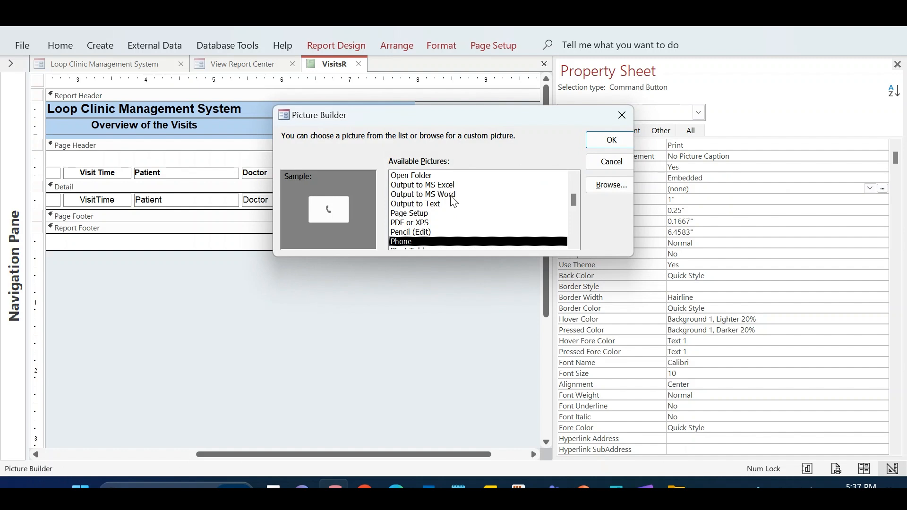
key("Down")
key("Down")
key("Down")
key("Down")
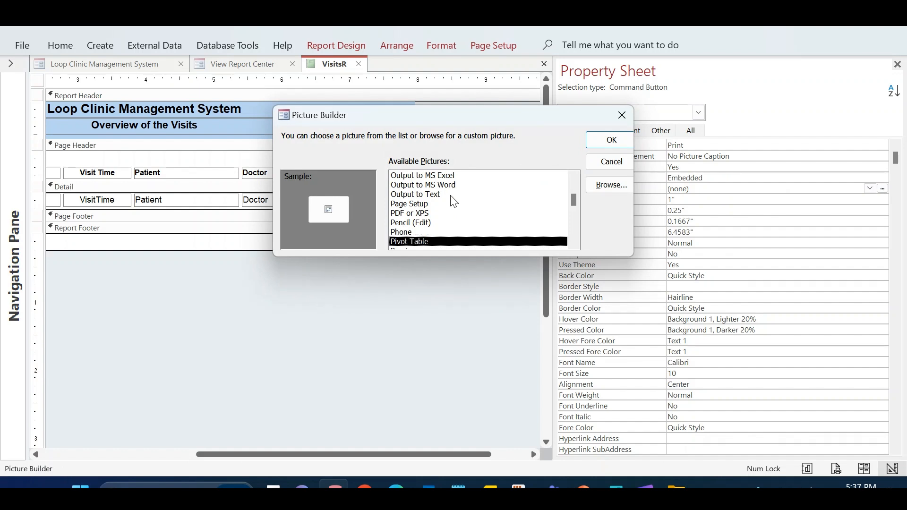
key("Up")
key("Return")
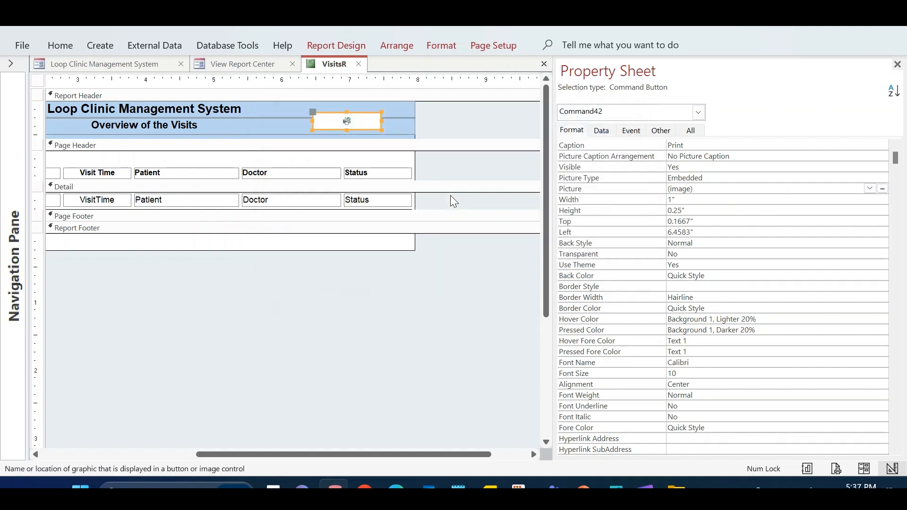
Set the Print button's Picture Caption Arrangement to General.
double_click(745, 159)
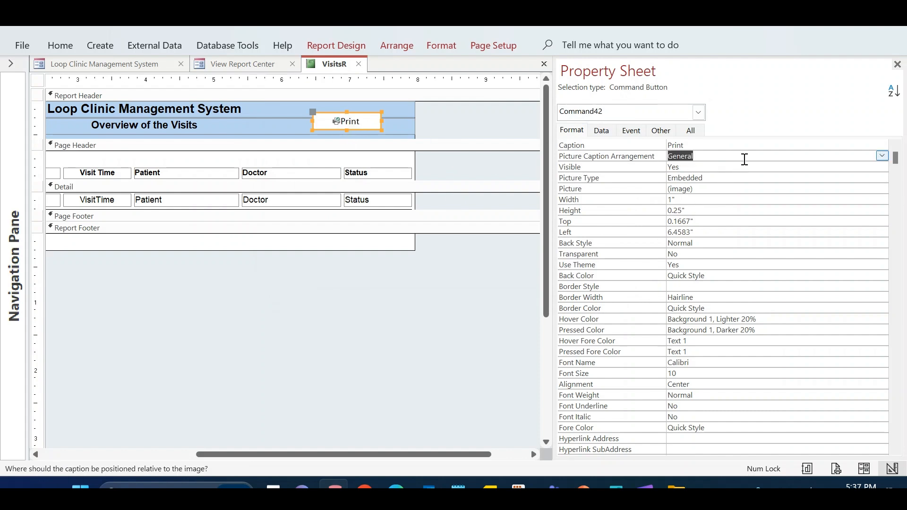
left_click(340, 122)
left_click(427, 264)
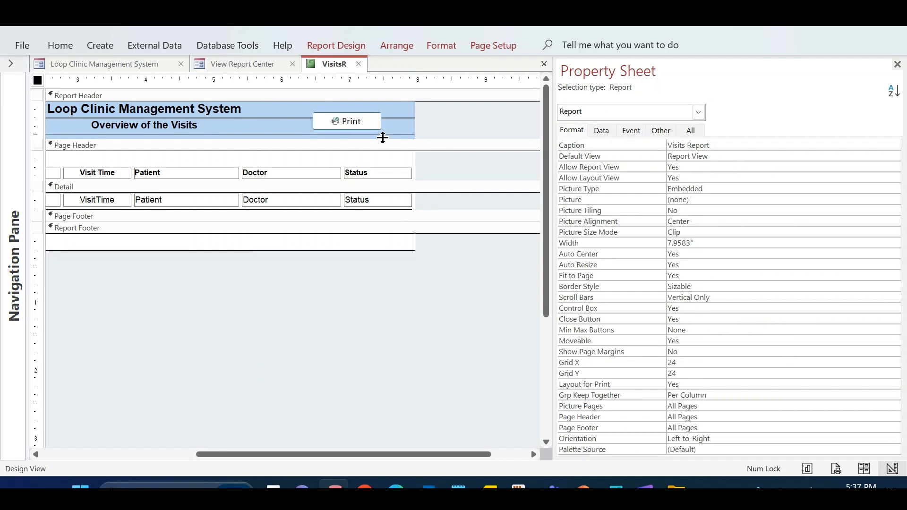
Rename the Print button control as btnPrint.
left_click(364, 124)
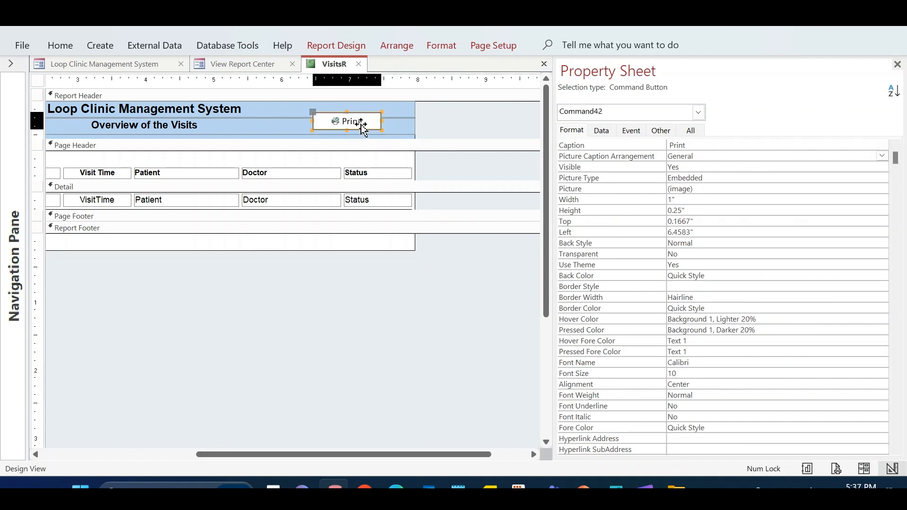
left_click(664, 131)
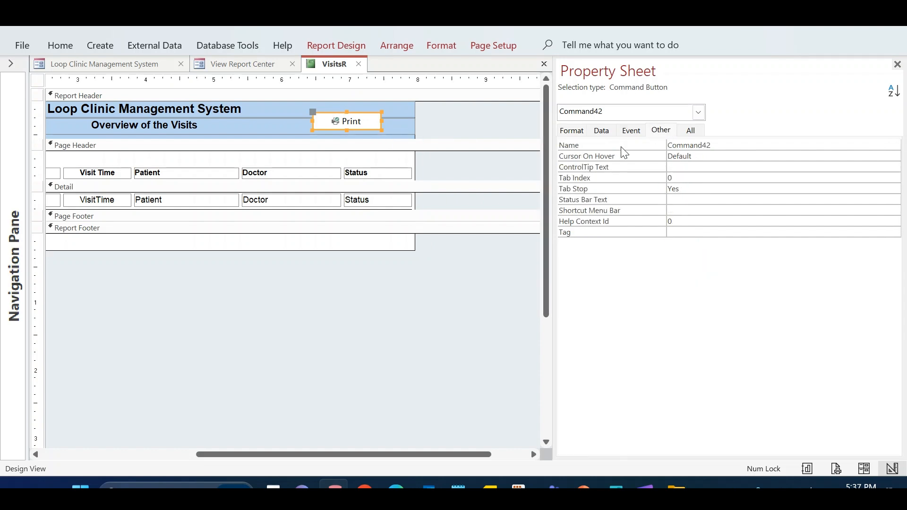
double_click(696, 145)
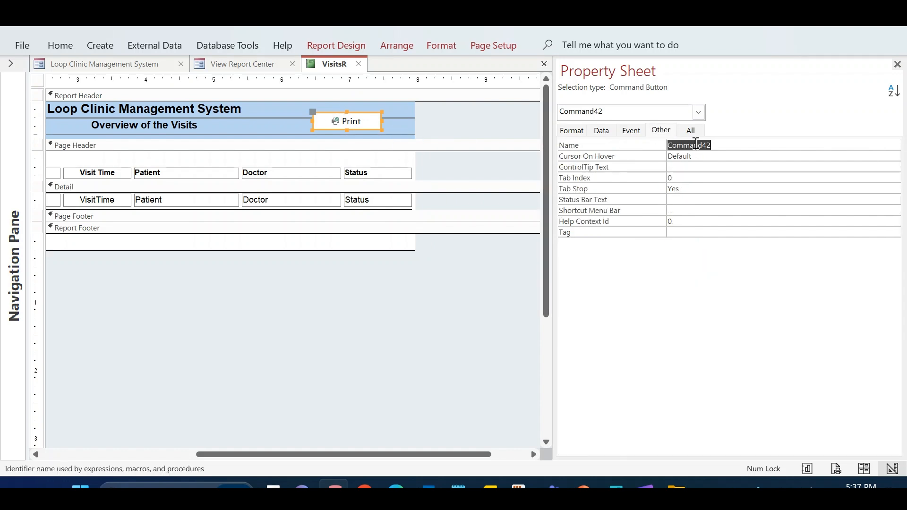
type("btnPrint")
key("Return")
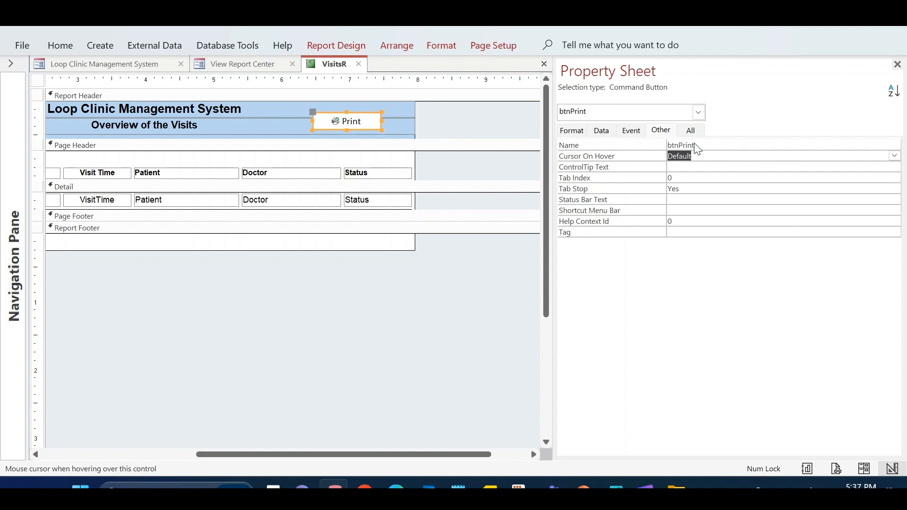
Create a VBA event procedure for btnPrint's On Click event and add blank lines inside it.
left_click(632, 132)
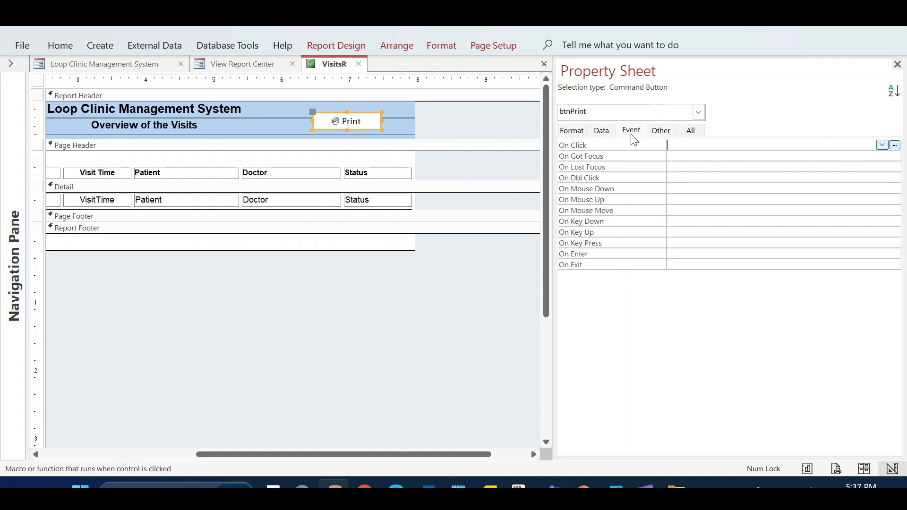
left_click(895, 145)
double_click(409, 143)
key("Return")
key("Return")
key("Return")
key("Up")
key("Up")
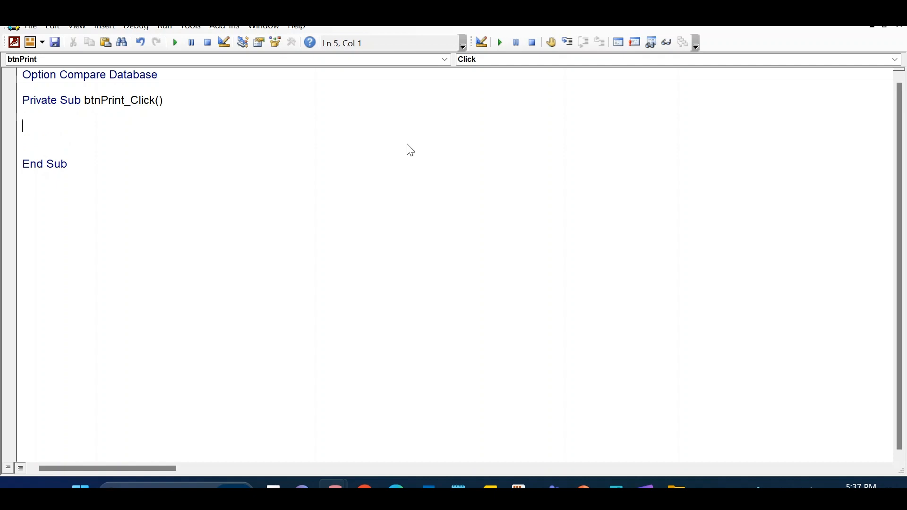
key("alt+F11")
key("alt+Tab")
Add the statement DoCmd.RunCommand acCmdPrint to the btnPrint_Click procedure and remove the surplus blank line below it.
type("docmd.runco")
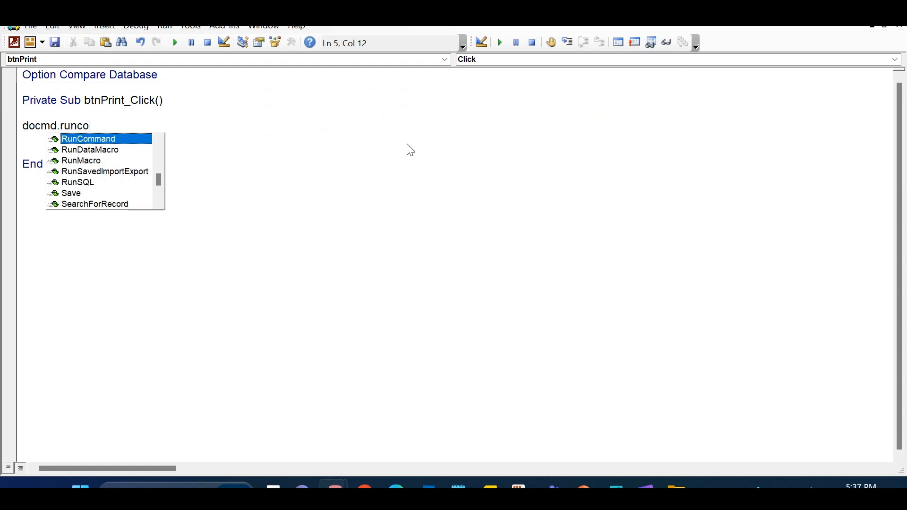
key("Tab")
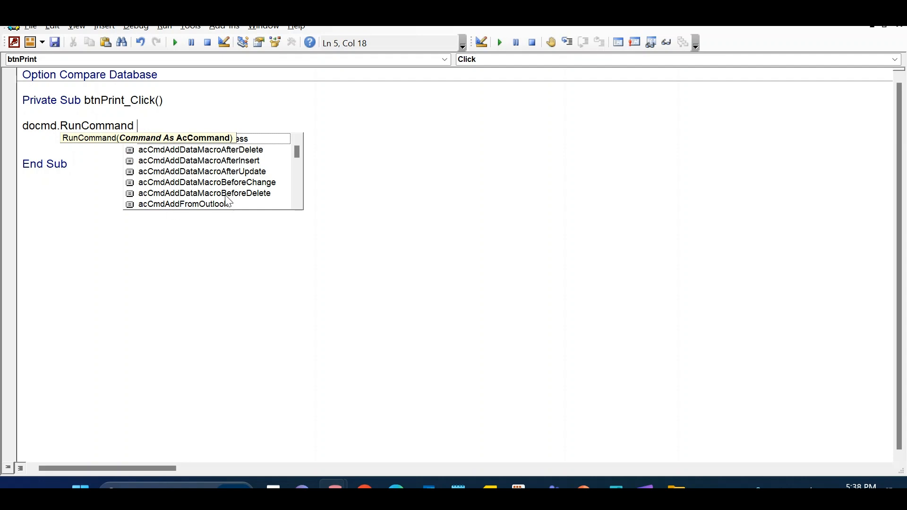
scroll(225, 201, "down", 7)
scroll(226, 201, "down", 8)
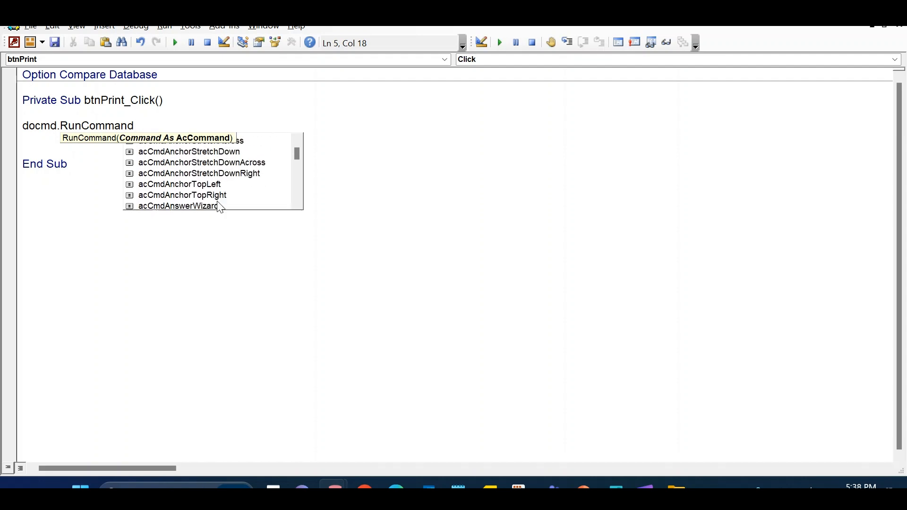
scroll(222, 206, "up", 10)
scroll(223, 205, "up", 5)
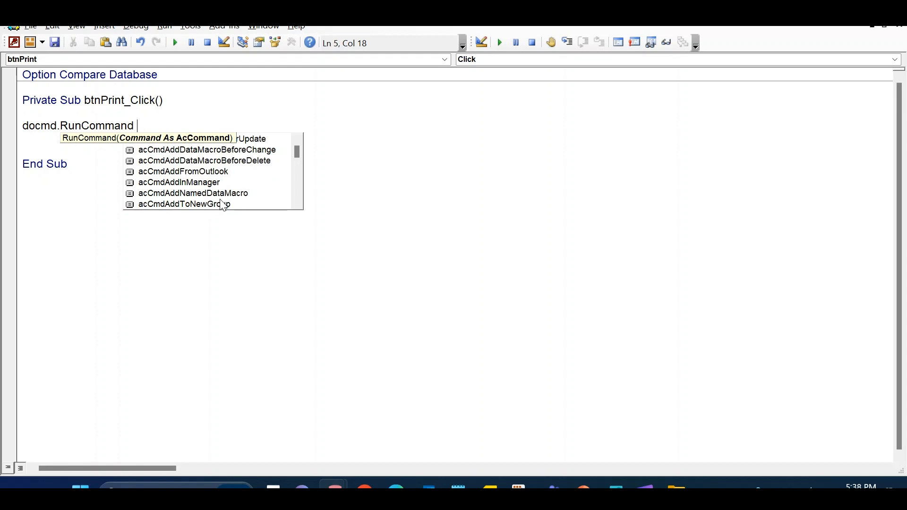
type("accmd")
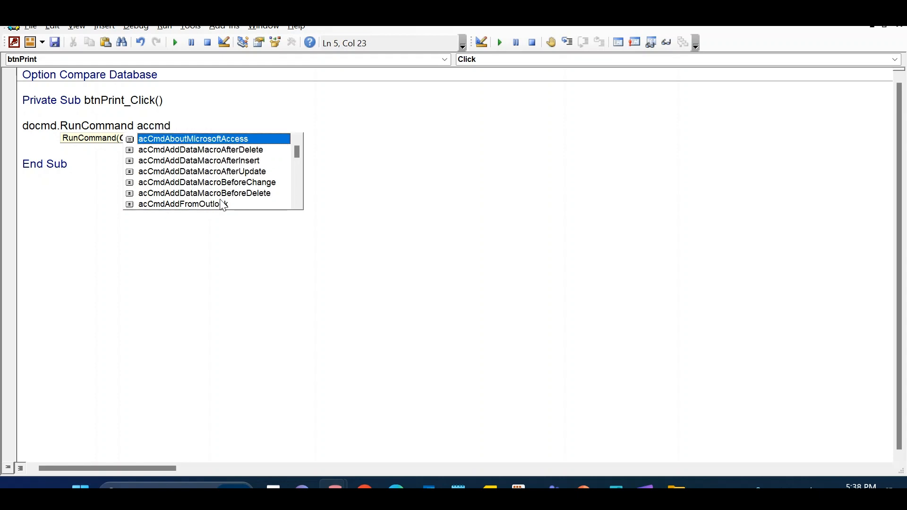
type("pri")
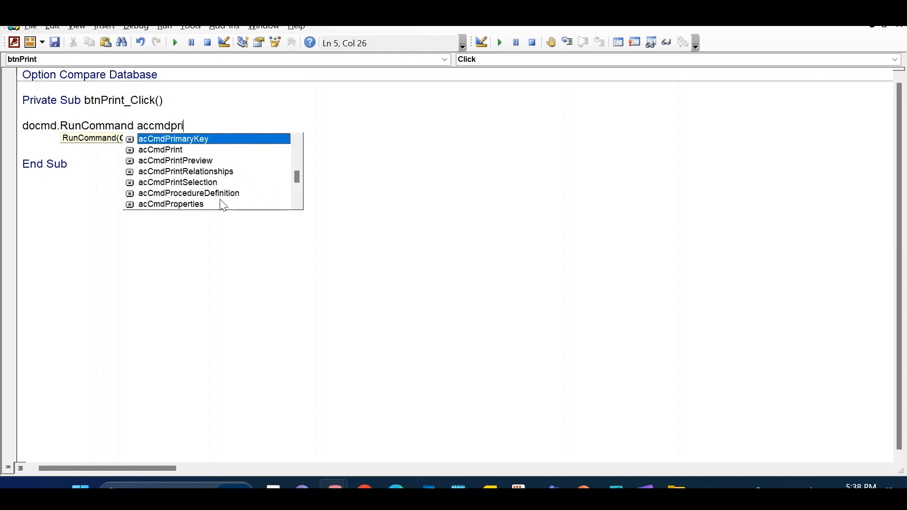
key("Down")
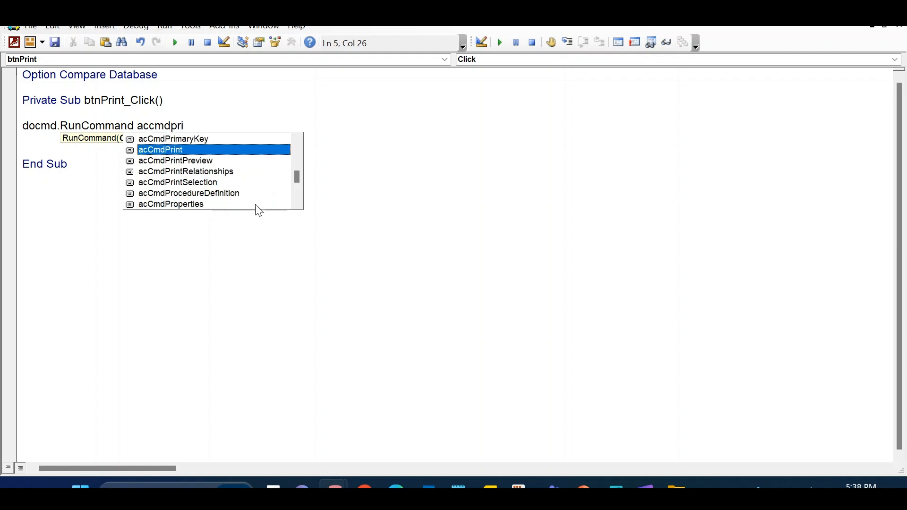
key("Tab")
left_click(198, 162)
left_click(177, 124)
left_click(166, 138)
key("BackSpace")
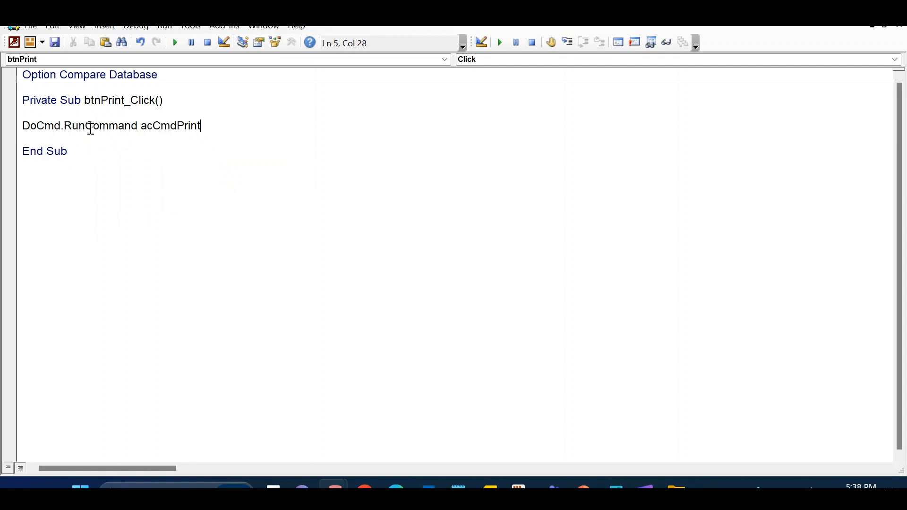
Close the VisitsR report design and run the Visits Between Two Dates report from the View Report Center form.
key("alt+F11")
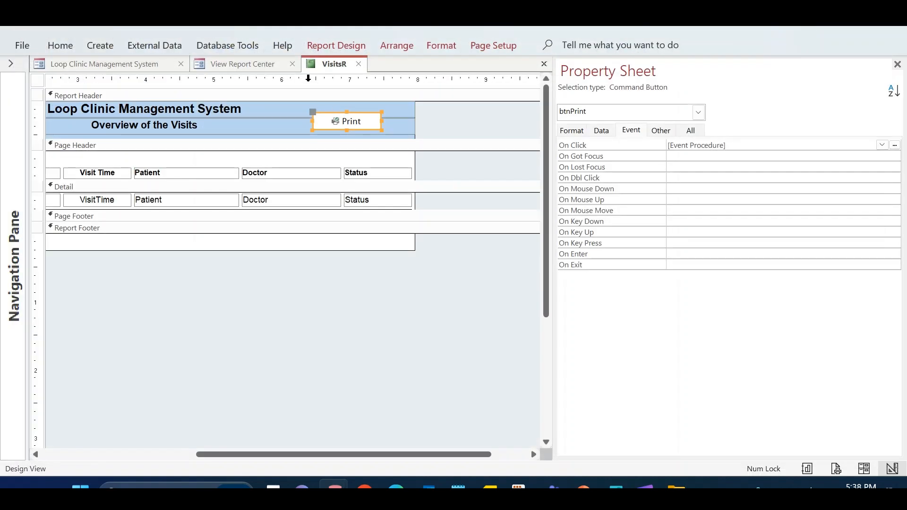
left_click(359, 67)
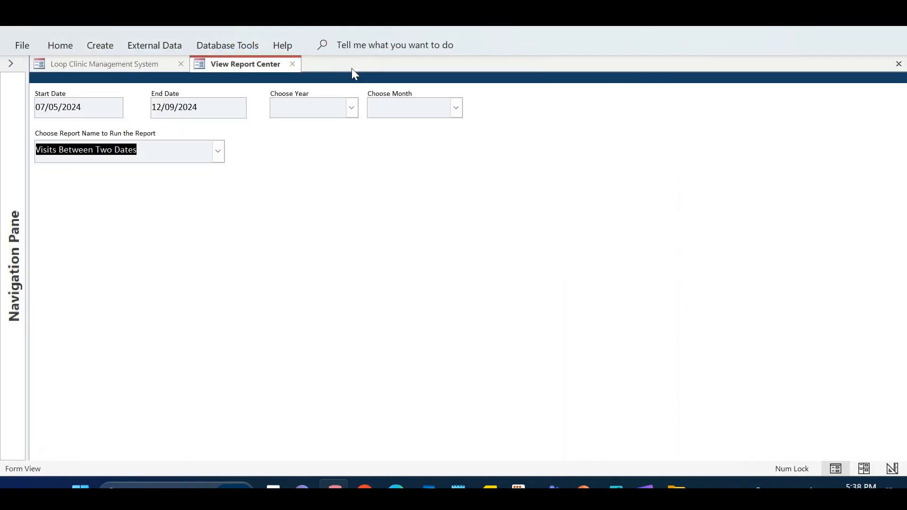
left_click(217, 149)
left_click(196, 169)
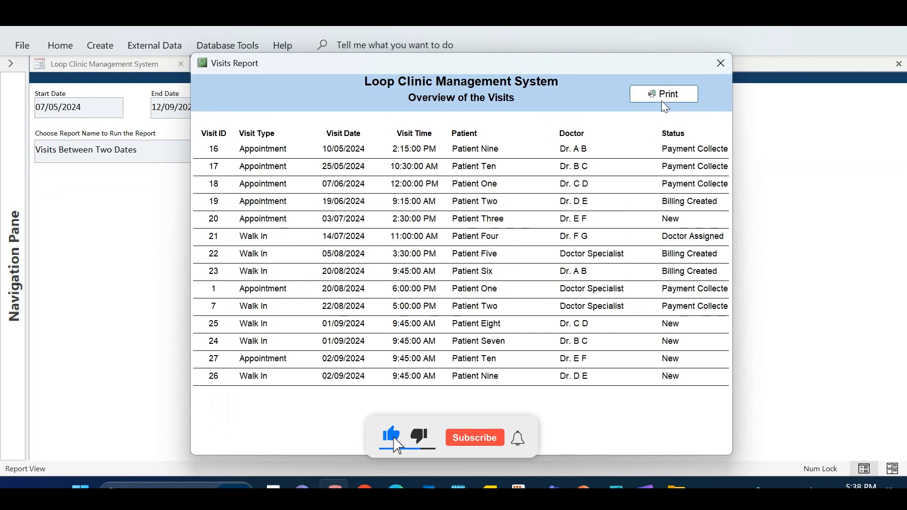
Test the report's Print button, dismiss the Print dialog, debug the run-time error and reset the code execution.
left_click(670, 99)
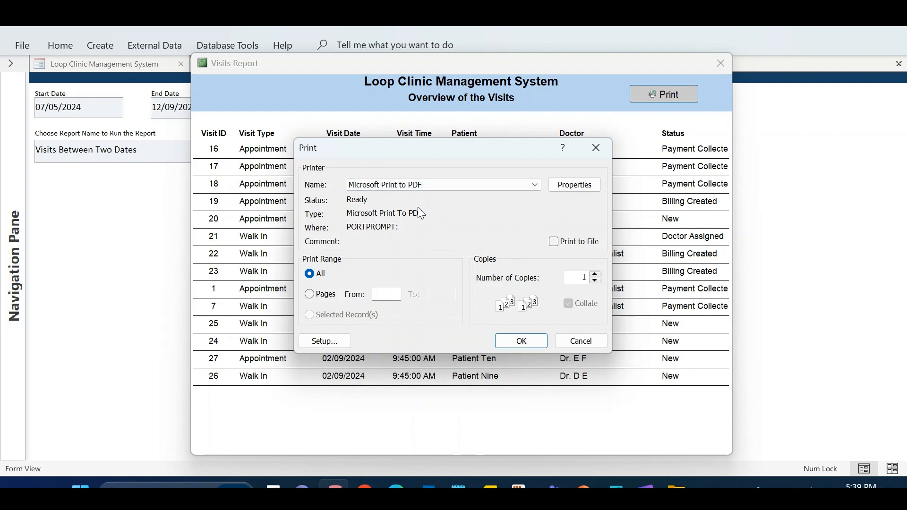
left_click(597, 151)
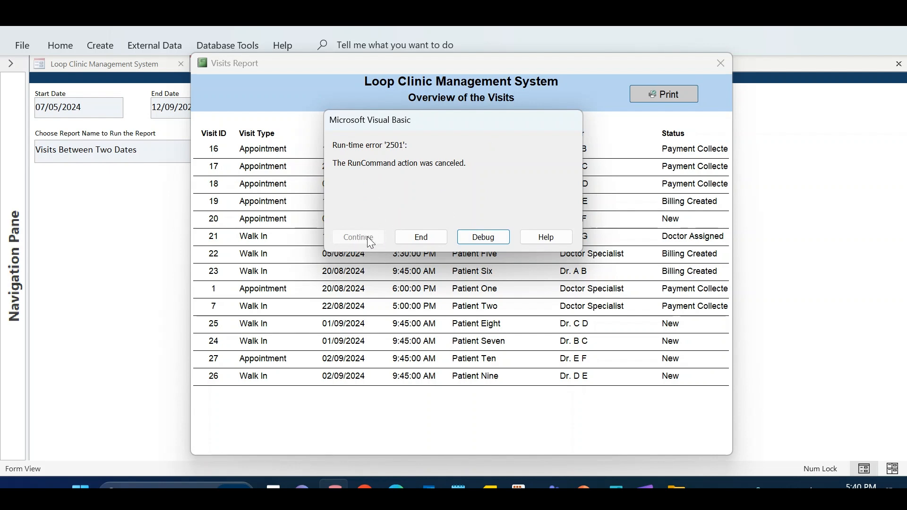
left_click(496, 245)
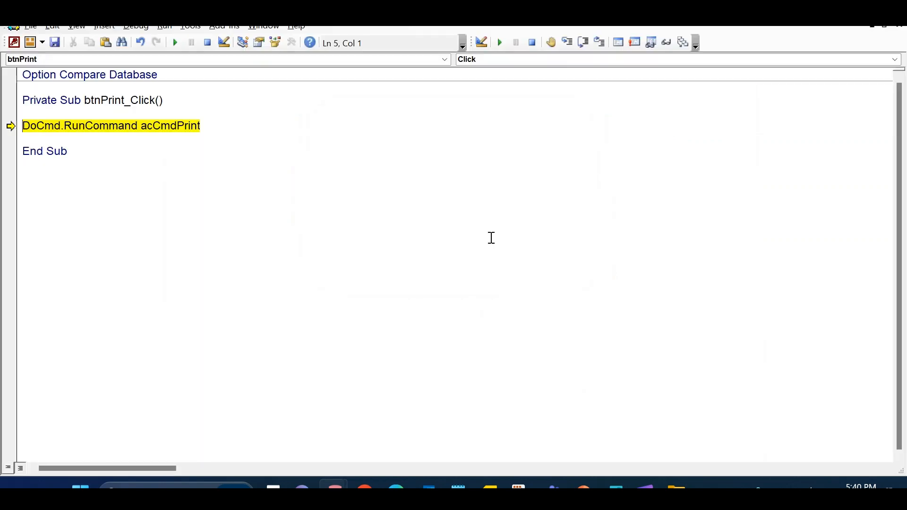
left_click(210, 41)
Insert the line On Error Resume Next above the DoCmd.RunCommand acCmdPrint statement in btnPrint_Click.
left_click(165, 115)
key("Return")
type("on e")
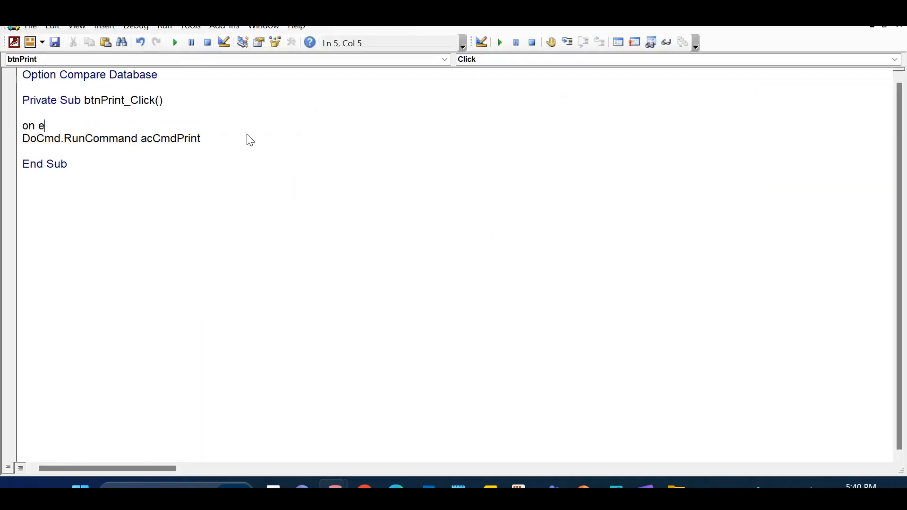
type("rror resume next")
key("Right")
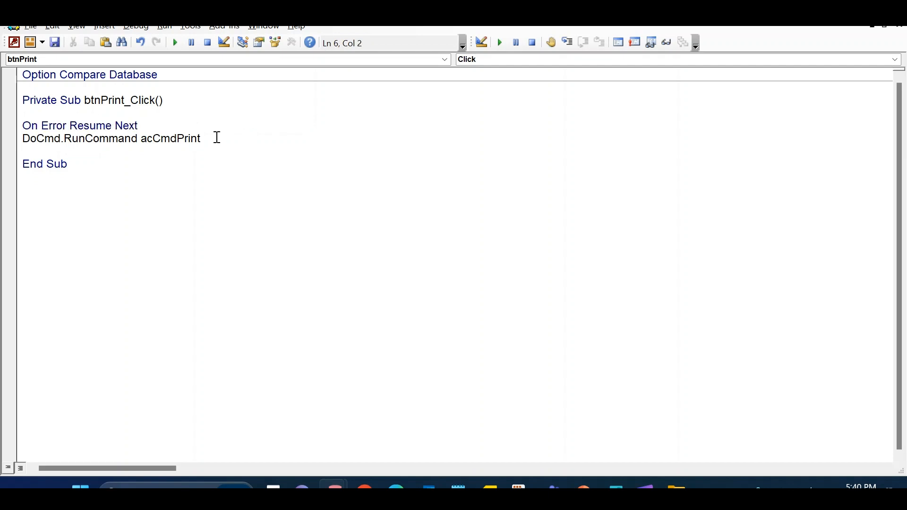
Copy the On Error Resume Next line and paste it below the DoCmd.RunCommand acCmdPrint statement.
left_click_drag(162, 139, 24, 126)
key("ctrl+c")
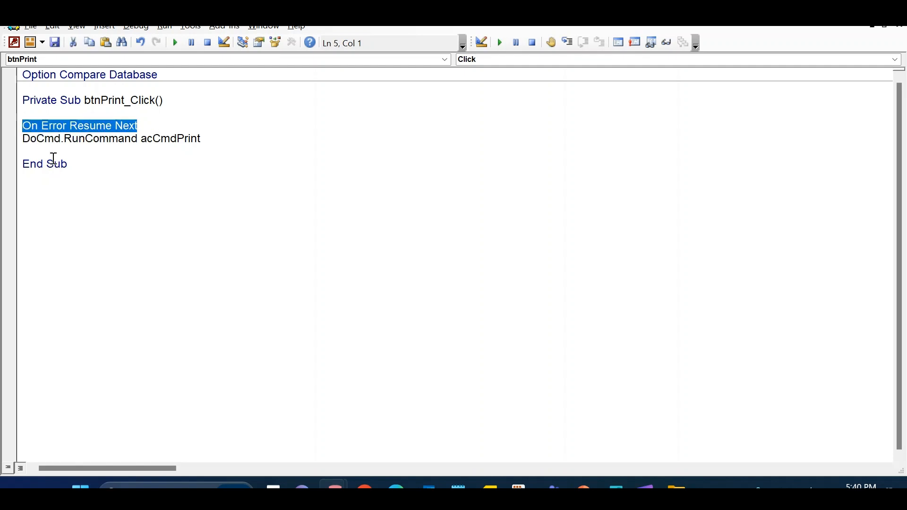
left_click(52, 152)
key("ctrl+v")
key("Return")
Test the Print button on the Visits Report again and dismiss the Print dialog without printing.
key("alt+F11")
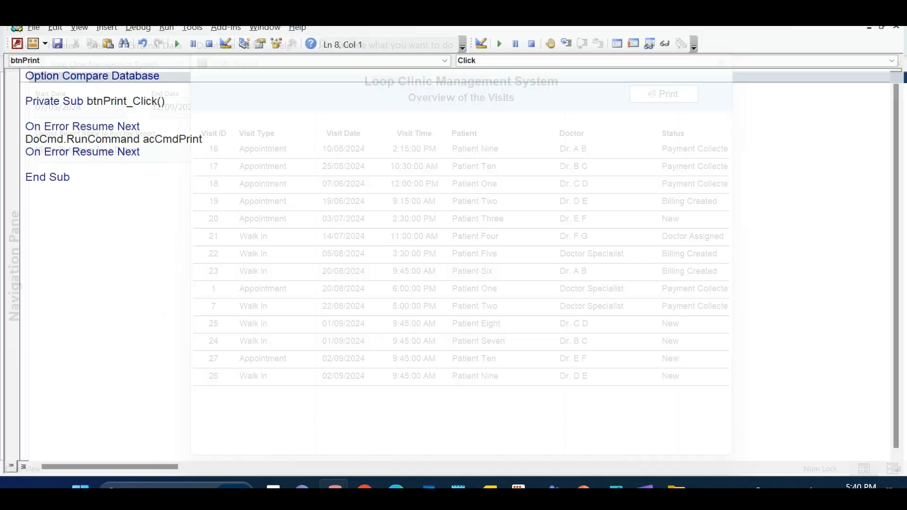
left_click(667, 92)
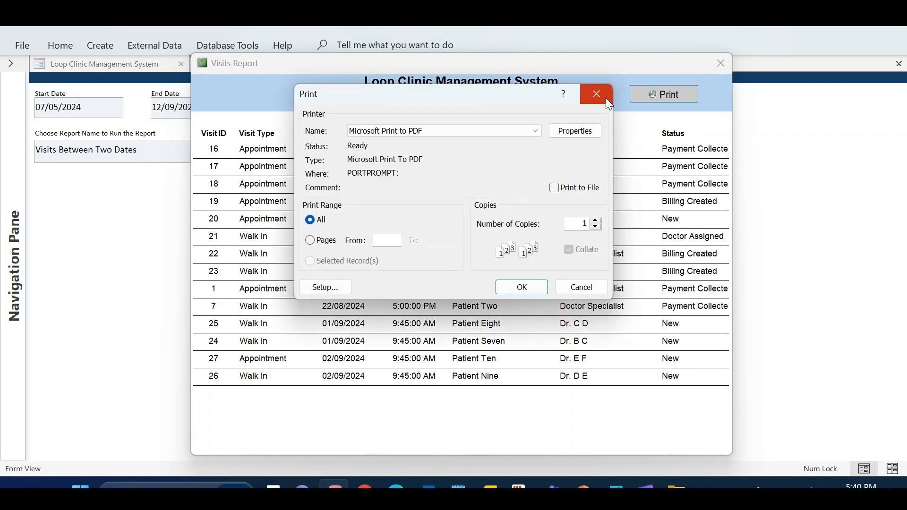
left_click(607, 103)
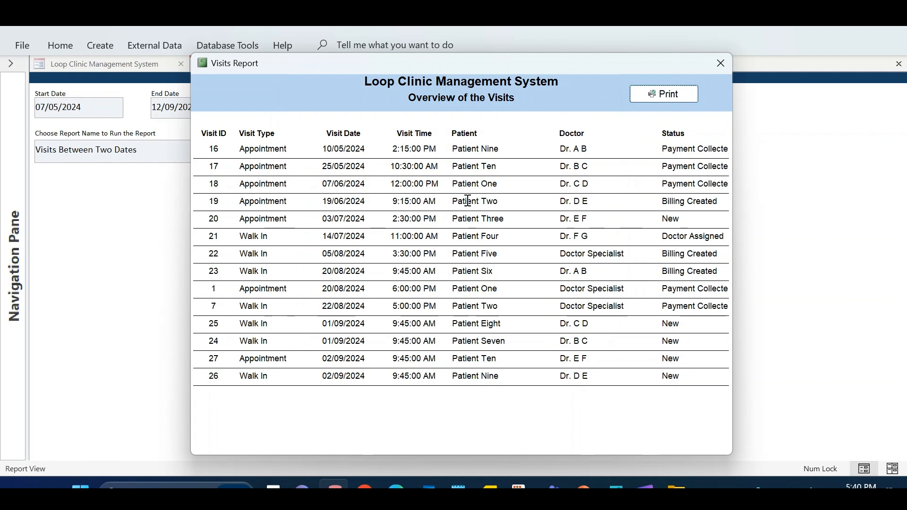
Switch the Visits Report to Design View and check it against the View Report Center form's date, year and month fields.
right_click(525, 104)
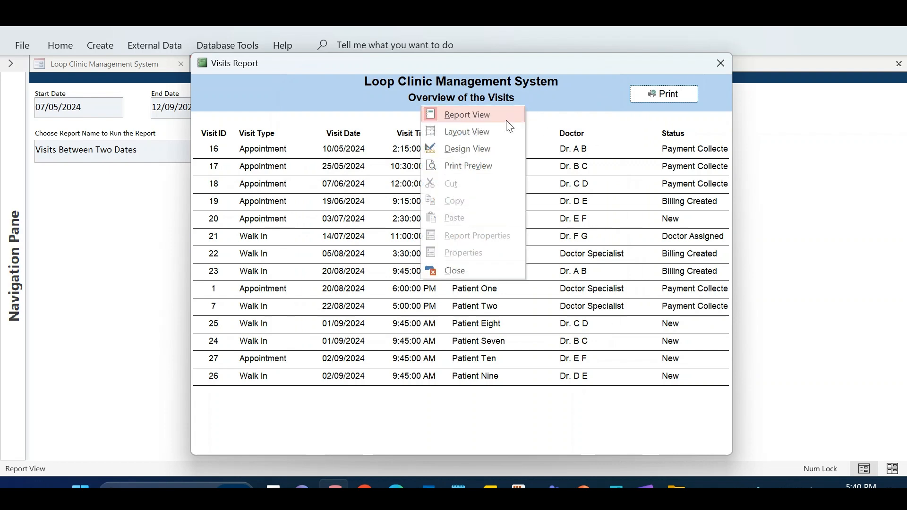
left_click(499, 153)
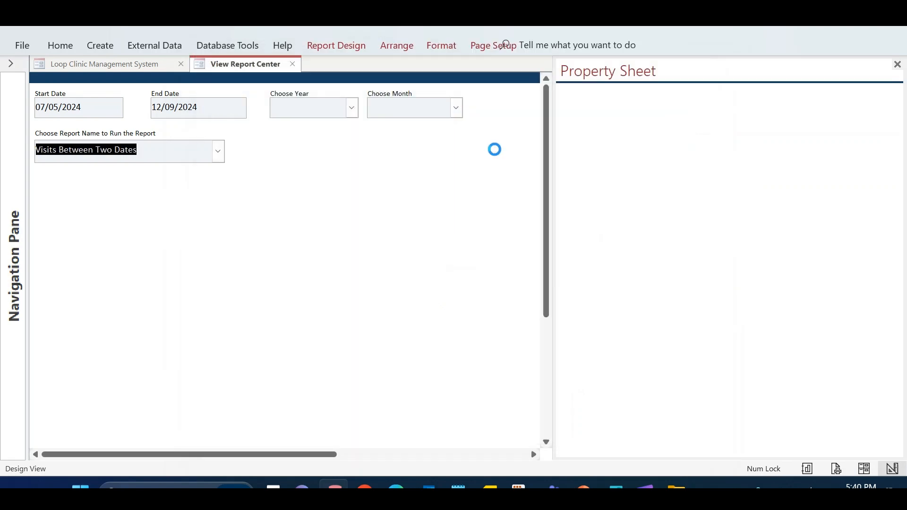
left_click(243, 64)
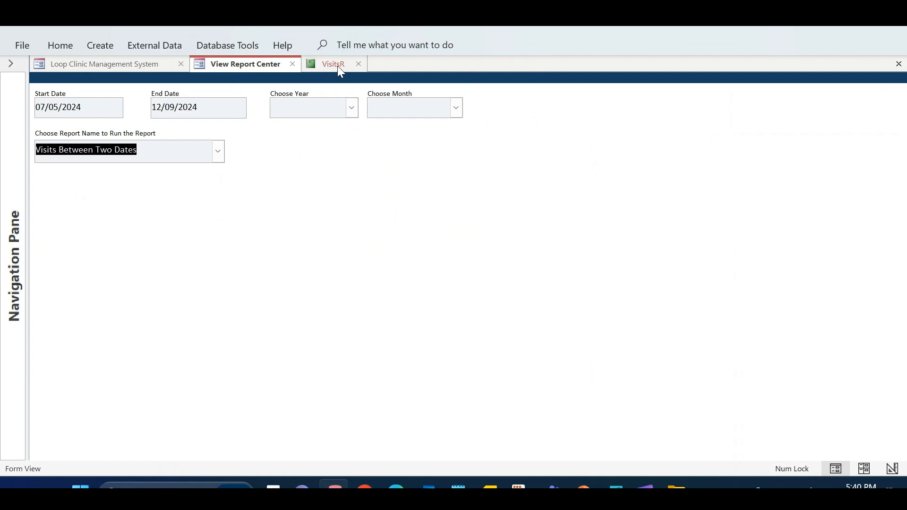
left_click(324, 67)
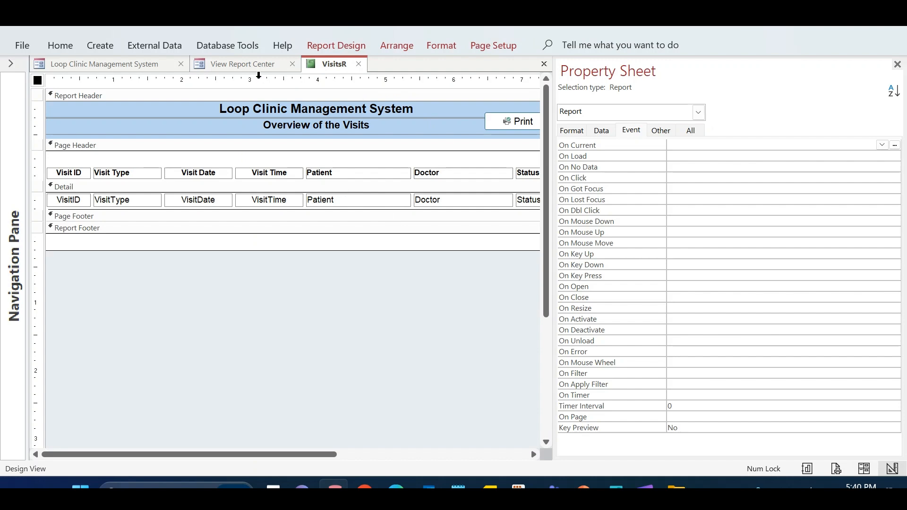
left_click(257, 65)
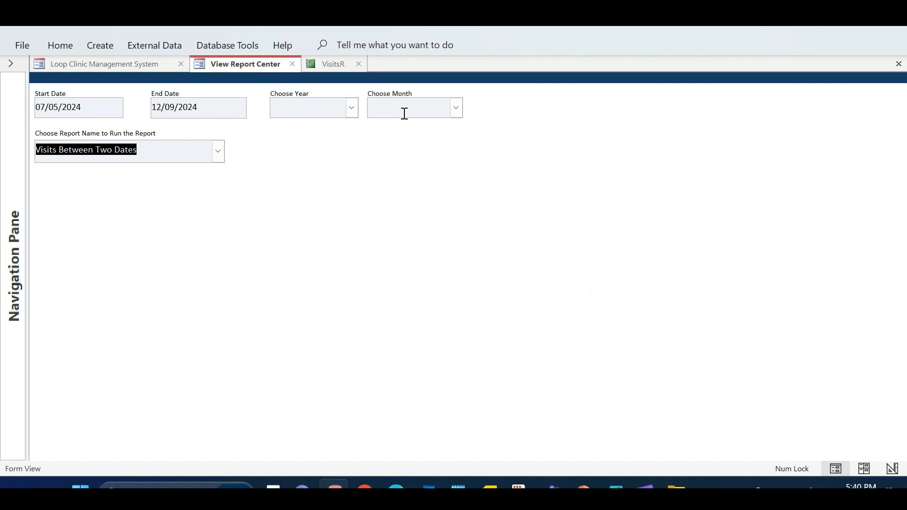
left_click(322, 65)
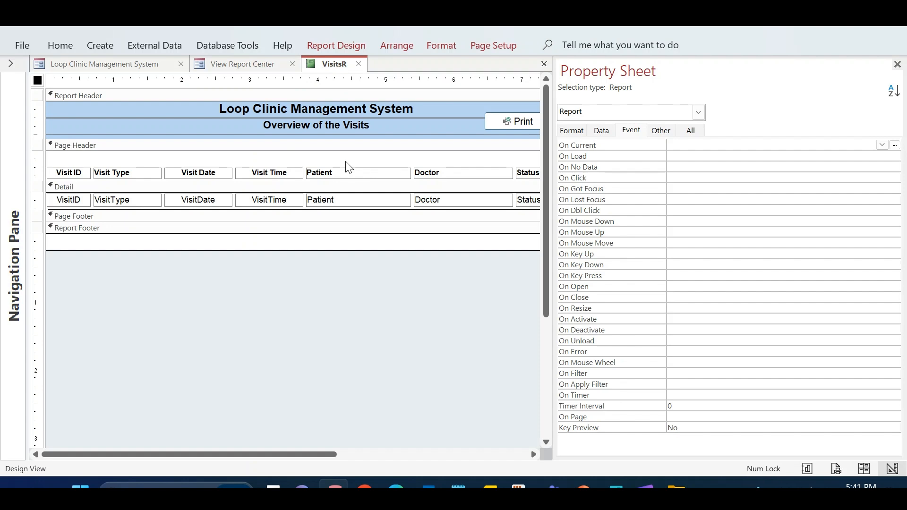
Remove the SQL statement from the VisitsR report's Record Source property.
left_click(603, 134)
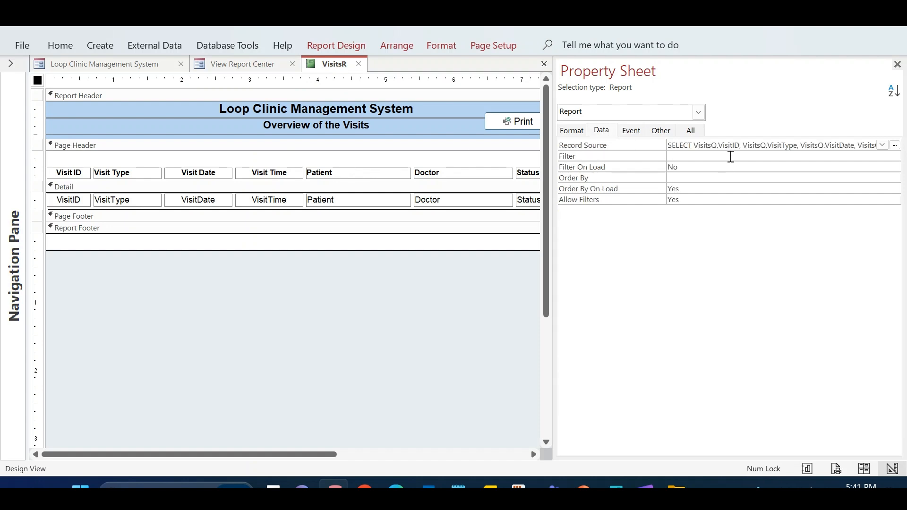
left_click(738, 155)
key("shift+Tab")
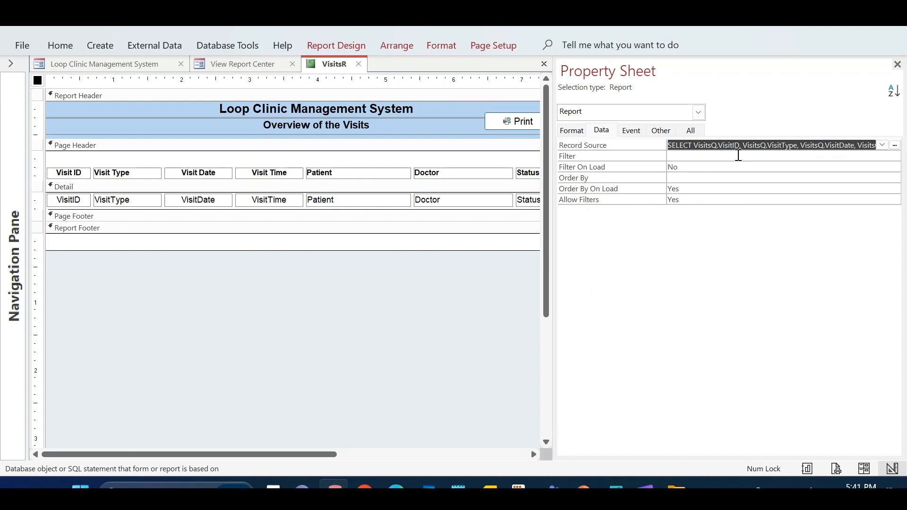
key("Delete")
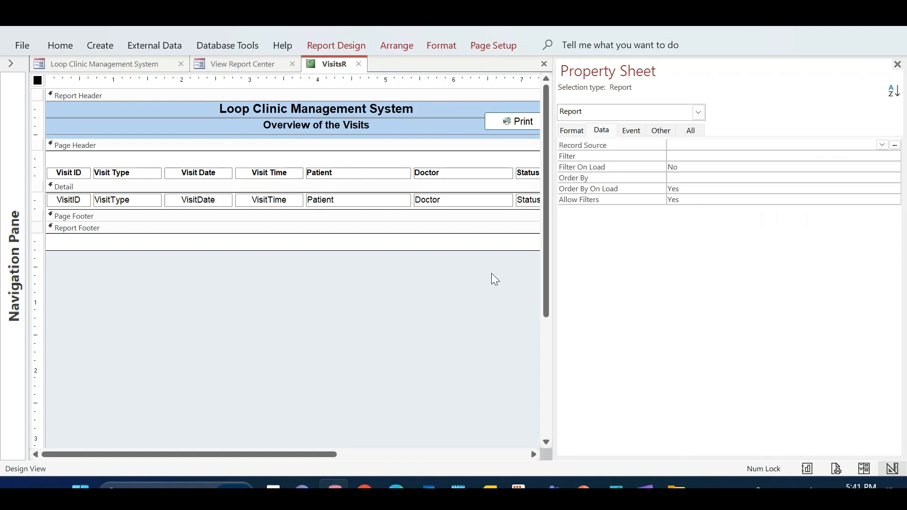
Open the View Report Center form in Design View and go to the DoCmd.OpenReport line in cboReports' After Update event procedure.
left_click(241, 78)
left_click(250, 67)
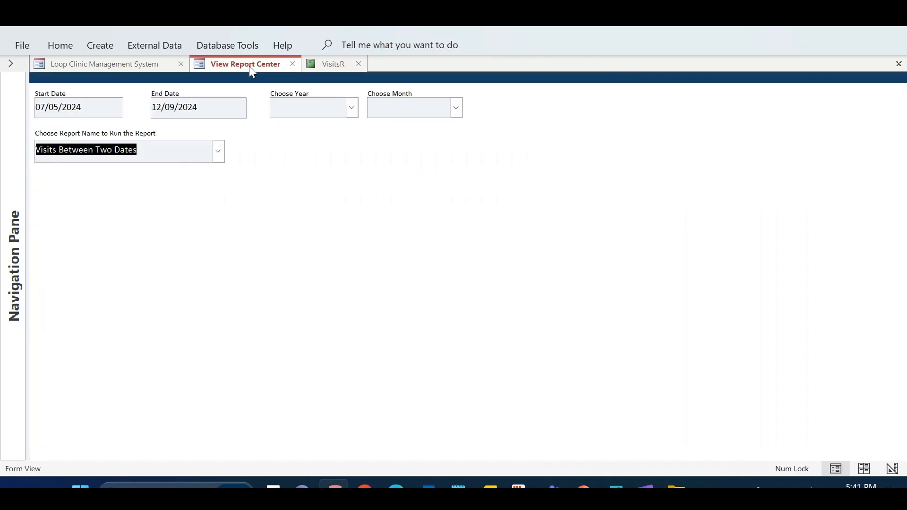
right_click(350, 141)
left_click(381, 189)
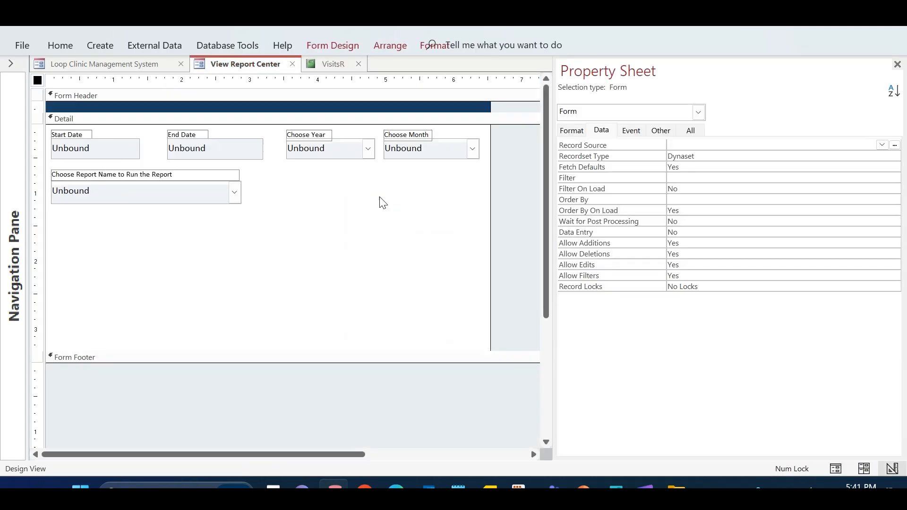
left_click(229, 199)
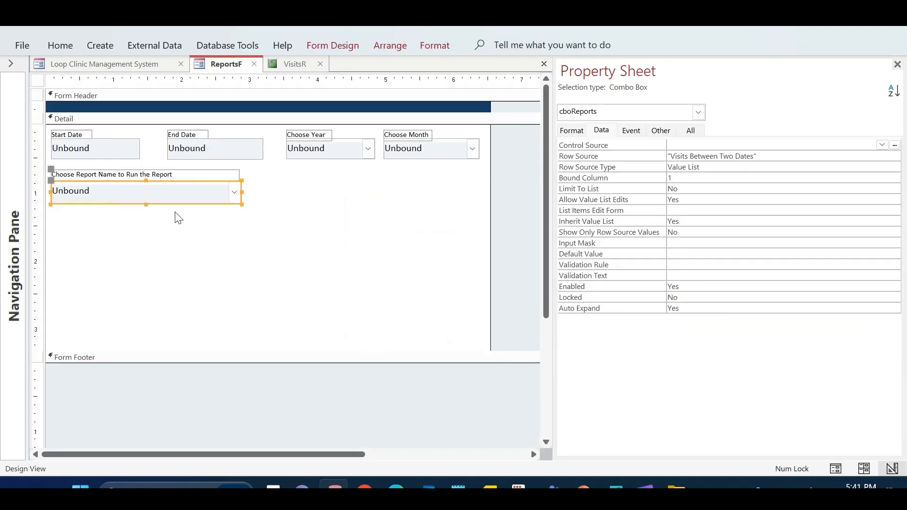
left_click(632, 131)
left_click(721, 168)
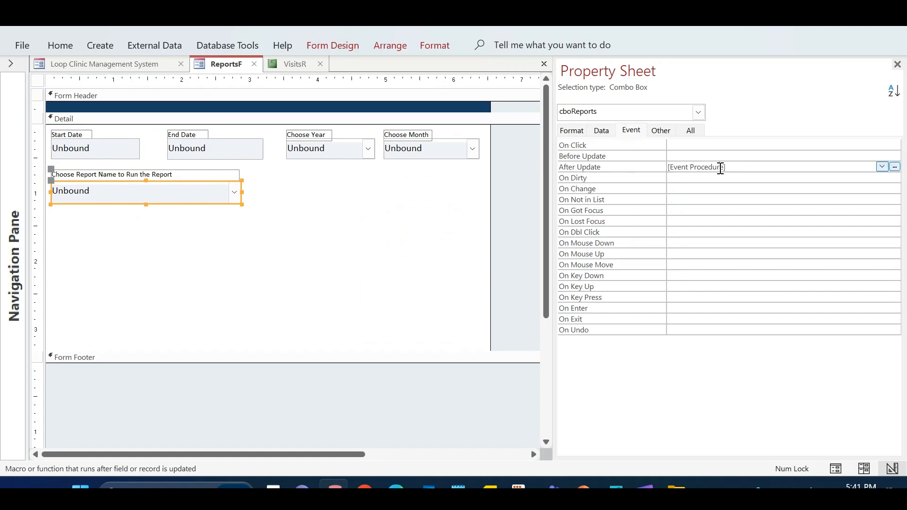
left_click(895, 167)
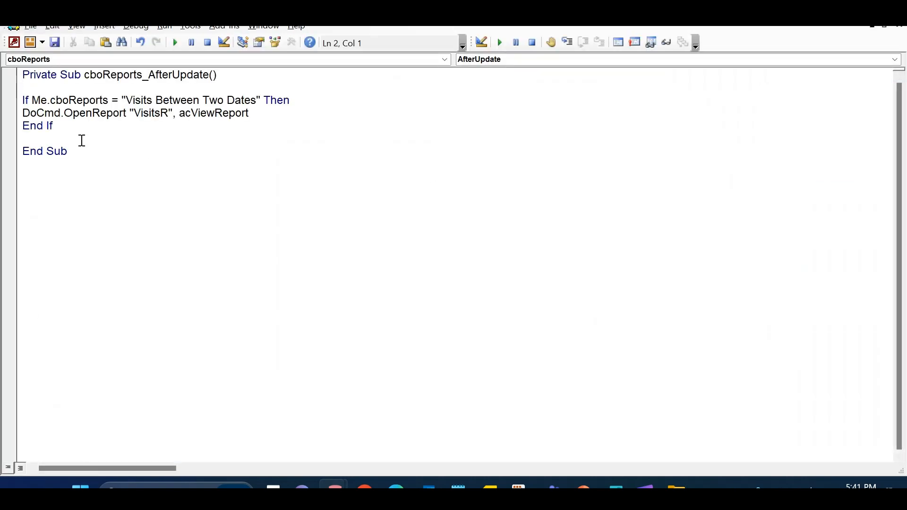
left_click(275, 113)
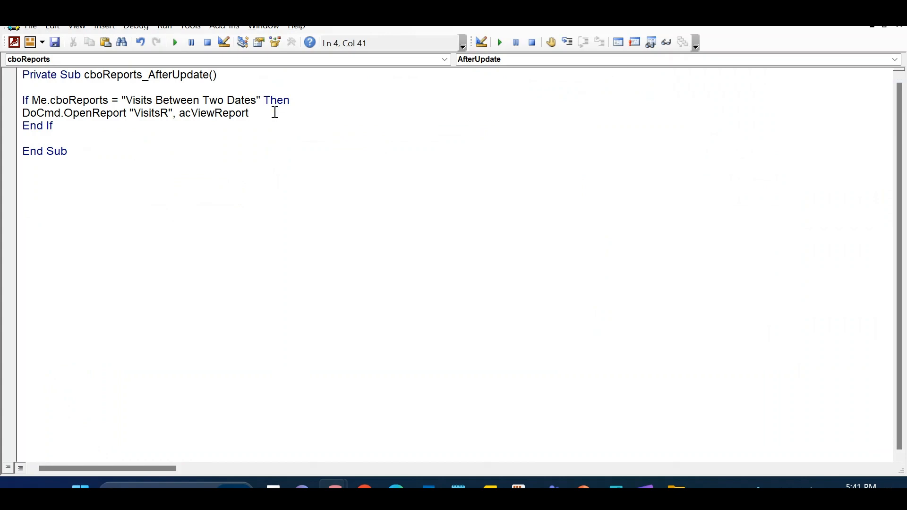
Insert blank lines below the DoCmd.OpenReport line in cboReports' After Update event procedure.
key("Return")
key("ctrl+v")
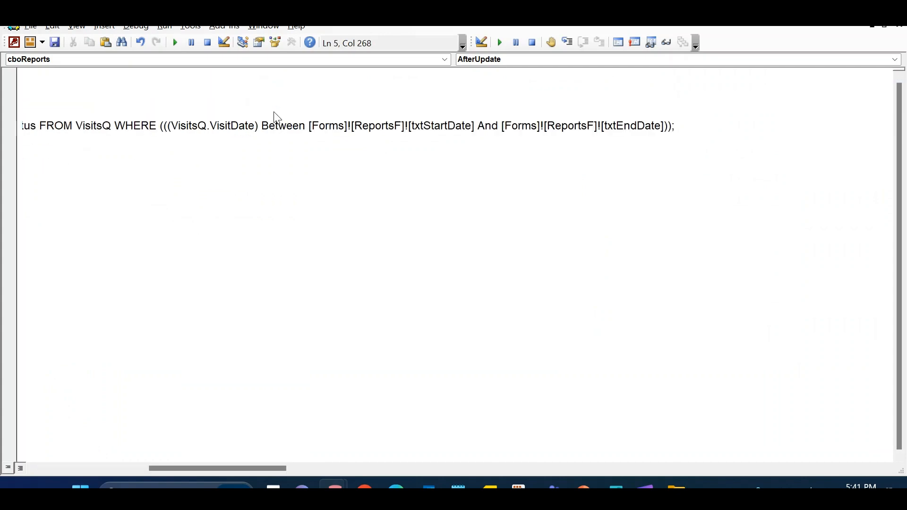
key("ctrl+z")
key("alt+F11")
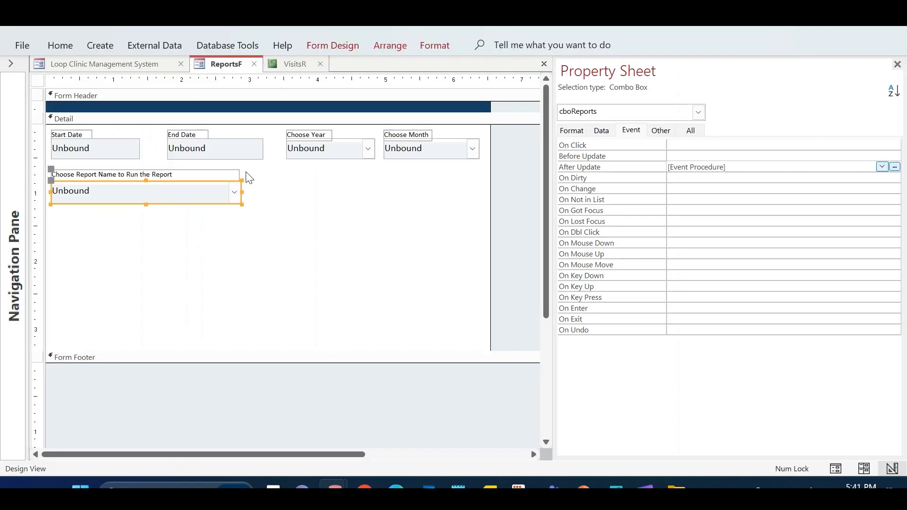
key("alt+F11")
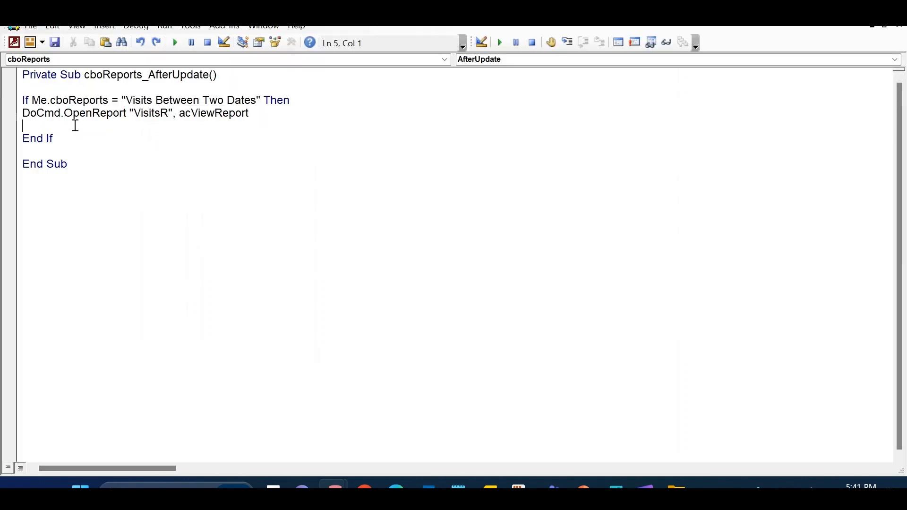
key("Return")
key("Return")
key("Up")
key("Up")
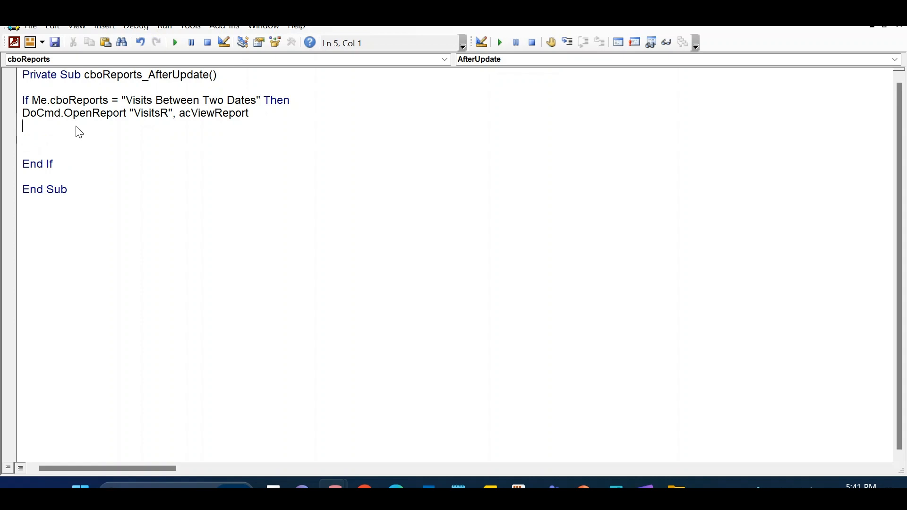
key("alt+F11")
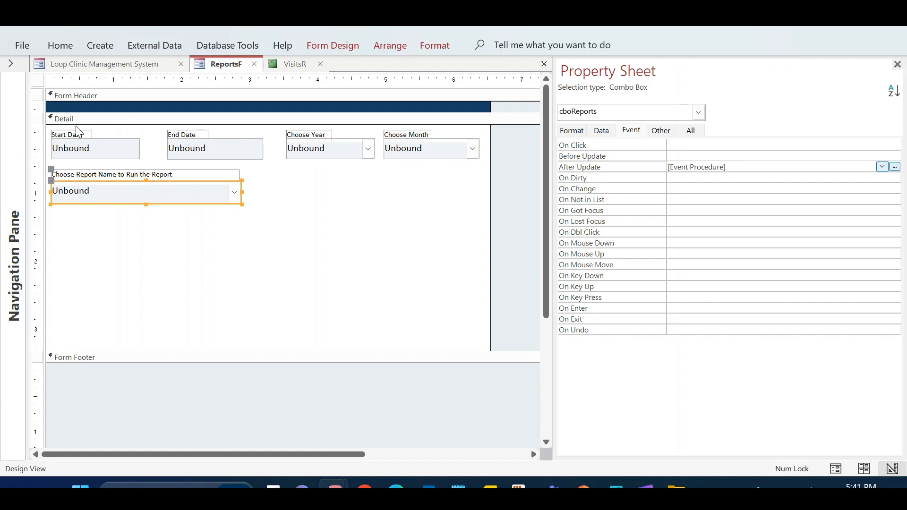
key("alt+F11")
Below the DoCmd.OpenReport line, assign the copied SELECT statement on VisitsQ as a string to Reports!VisitsR.RecordSource and save the code.
type("repo")
type("rts!")
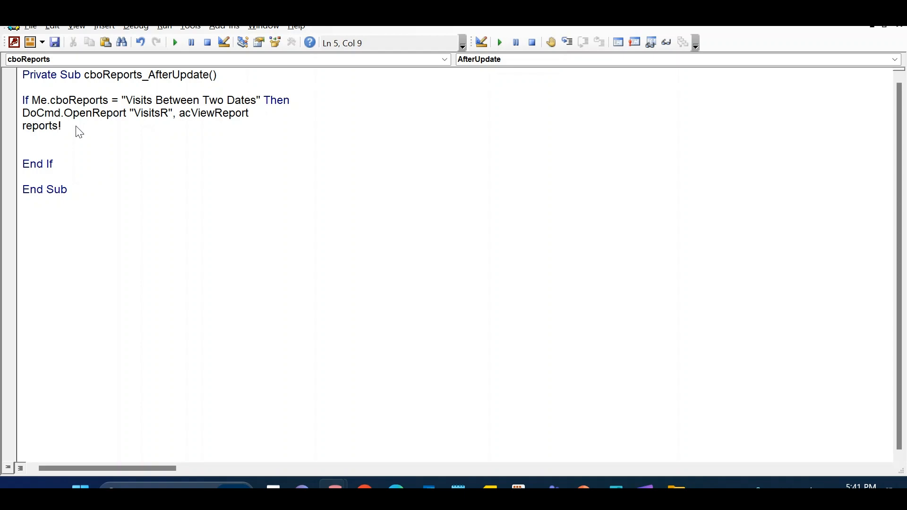
key("alt+F11")
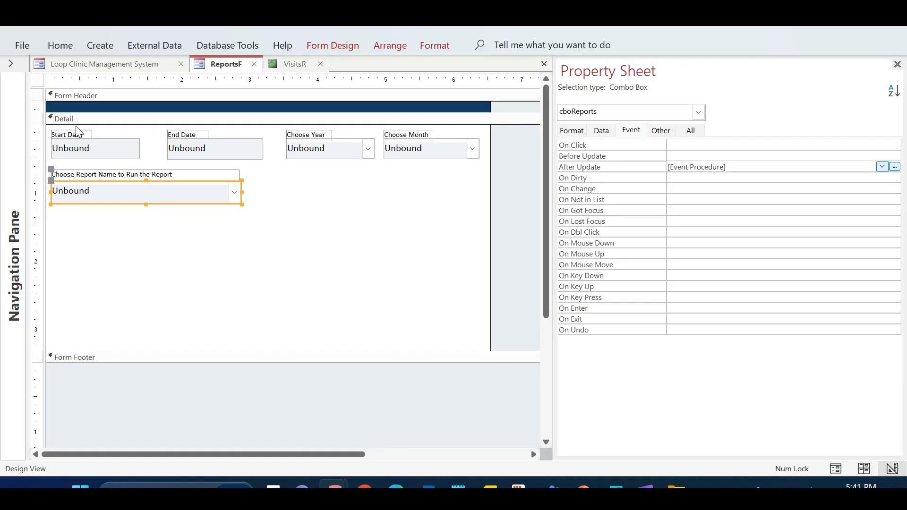
key("alt+Tab")
type("Vis")
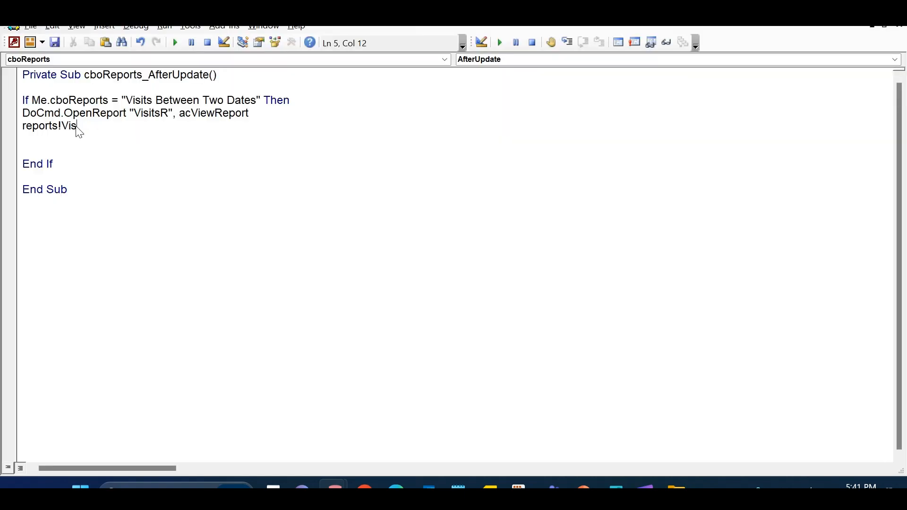
type("itsR.records")
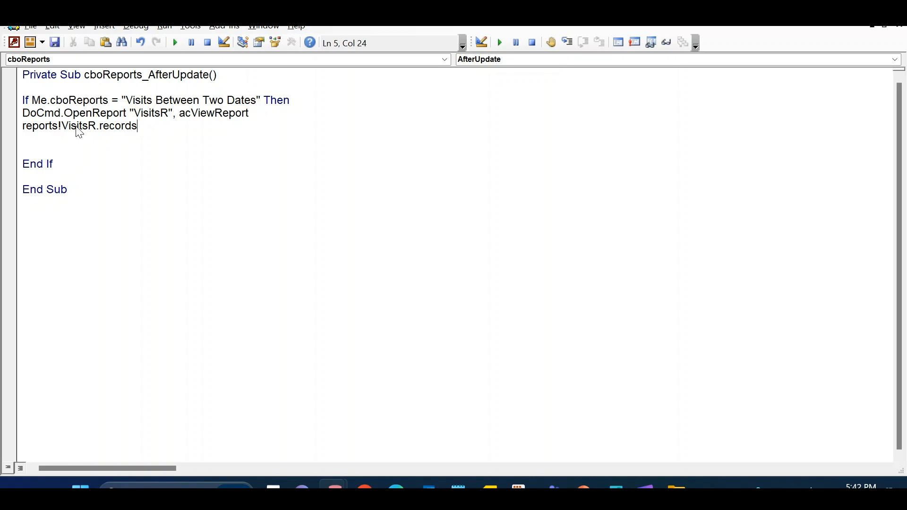
type("ource")
key("ctrl+v")
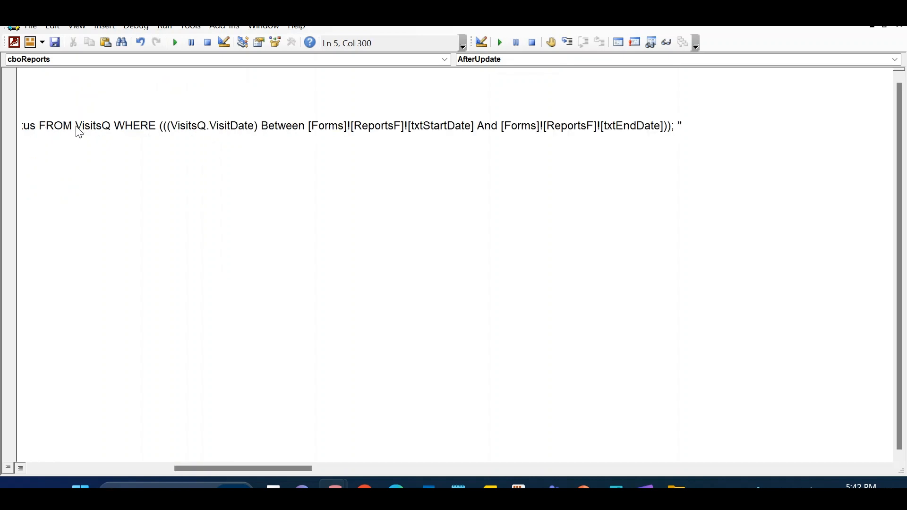
key("Down")
key("Down")
key("ctrl+s")
key("Return")
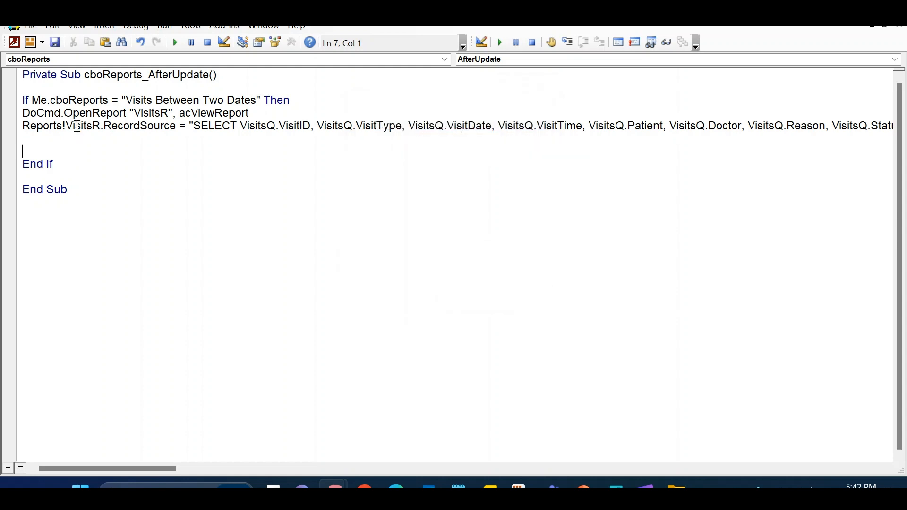
Switch the ReportsF form to Form View and run the Visits Between Two Dates report to test the code.
key("alt+F11")
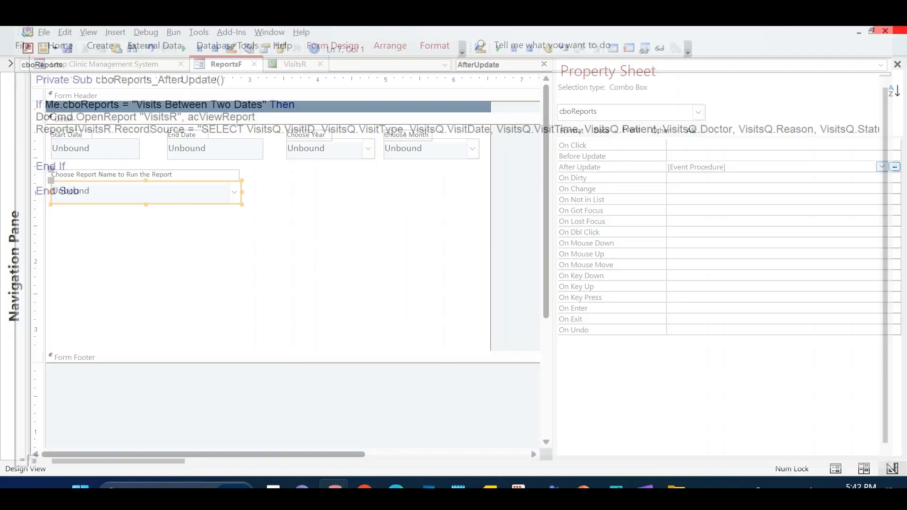
right_click(245, 71)
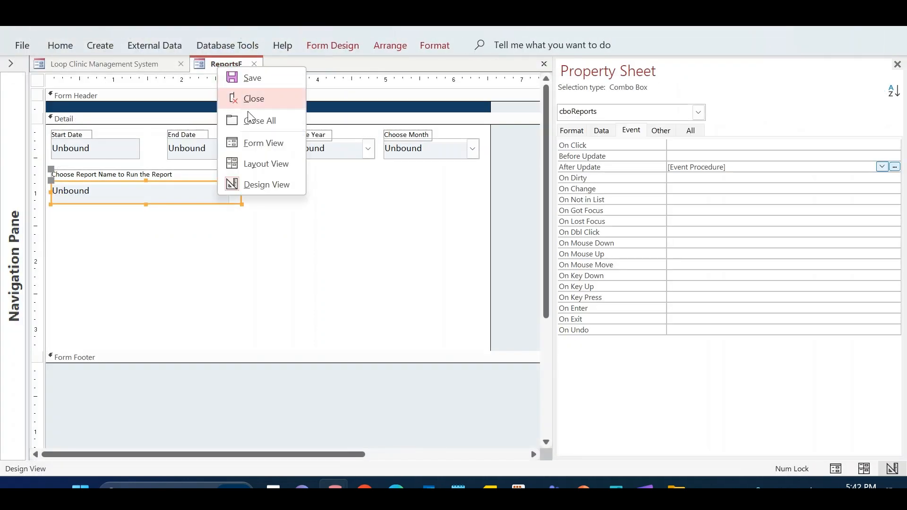
left_click(258, 142)
left_click(218, 160)
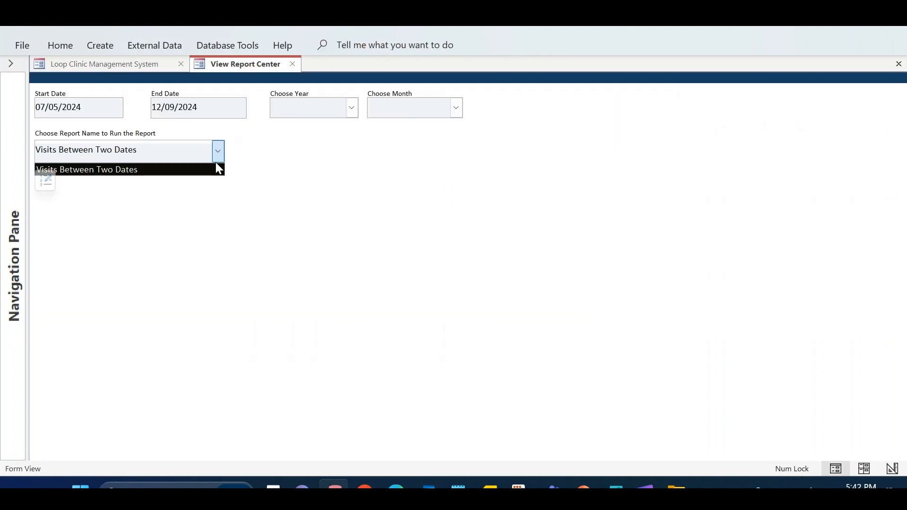
left_click(186, 172)
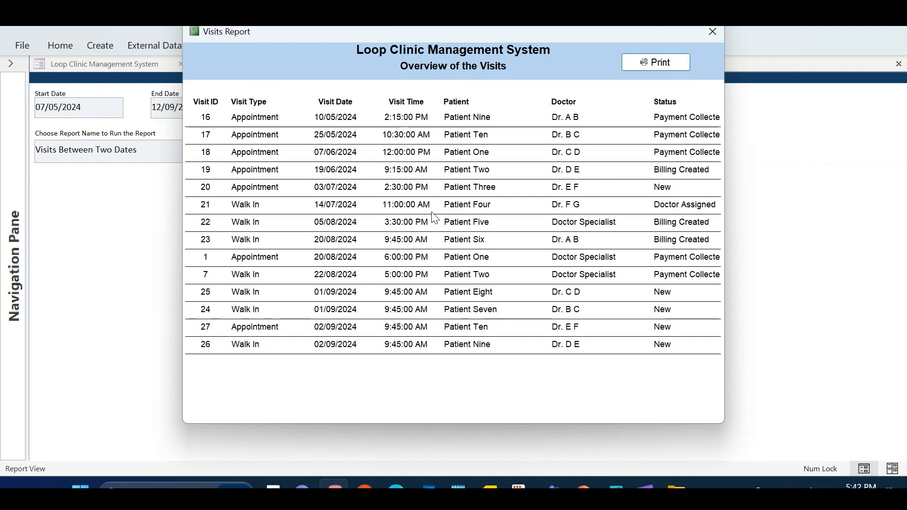
Switch the Visits Report to Design View and check its Record Source property against the View Report Center form's report list.
right_click(325, 76)
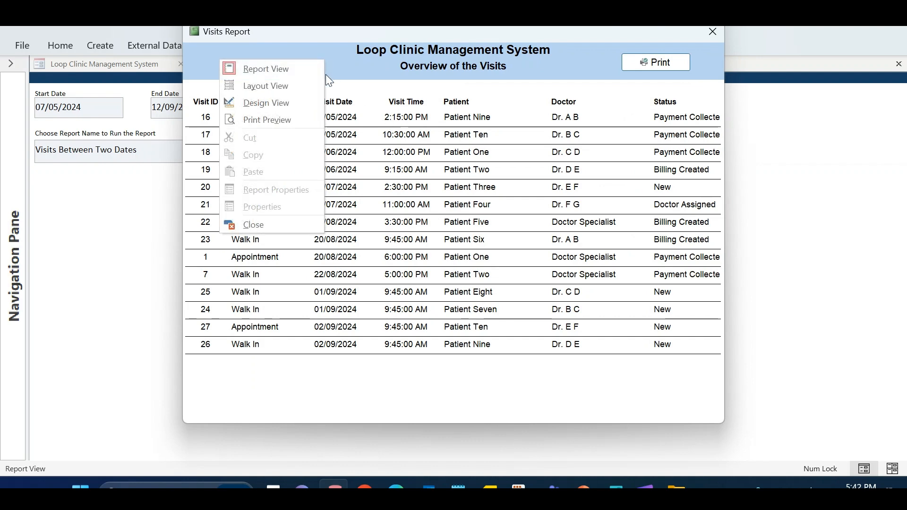
left_click(299, 100)
left_click(601, 131)
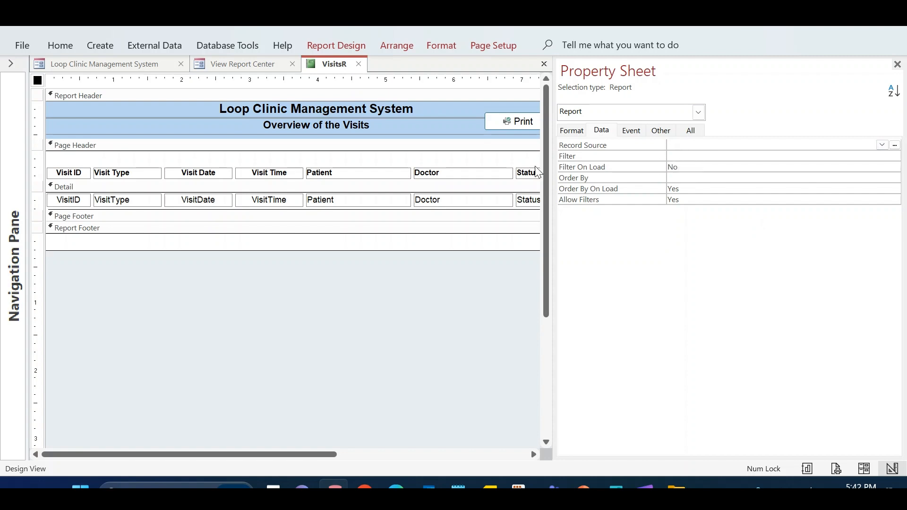
left_click(241, 70)
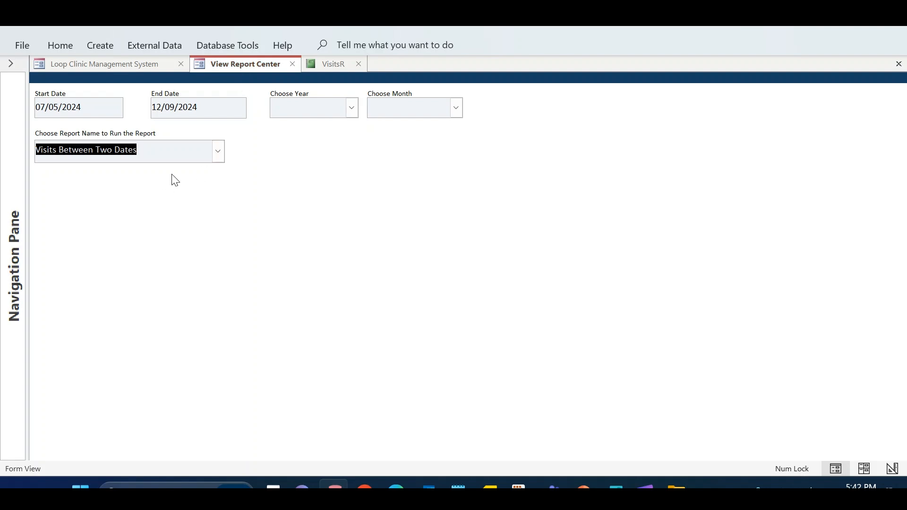
left_click(338, 66)
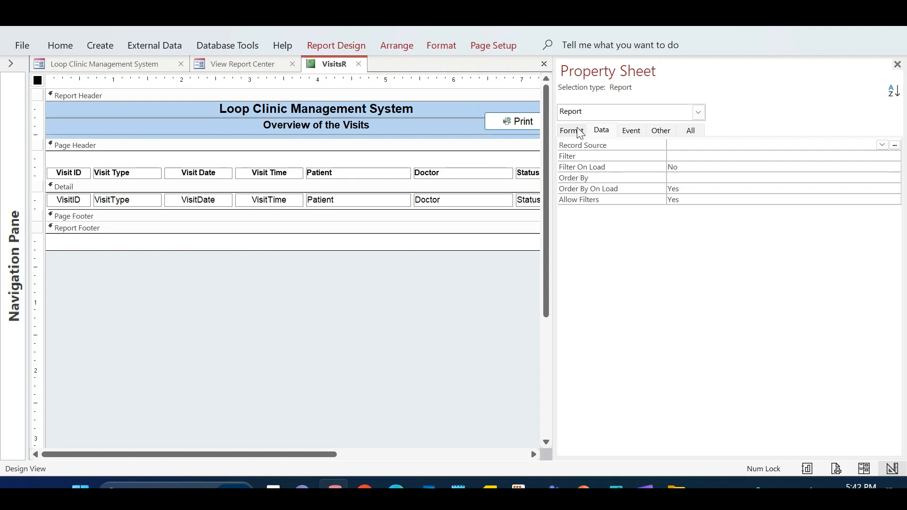
left_click(245, 66)
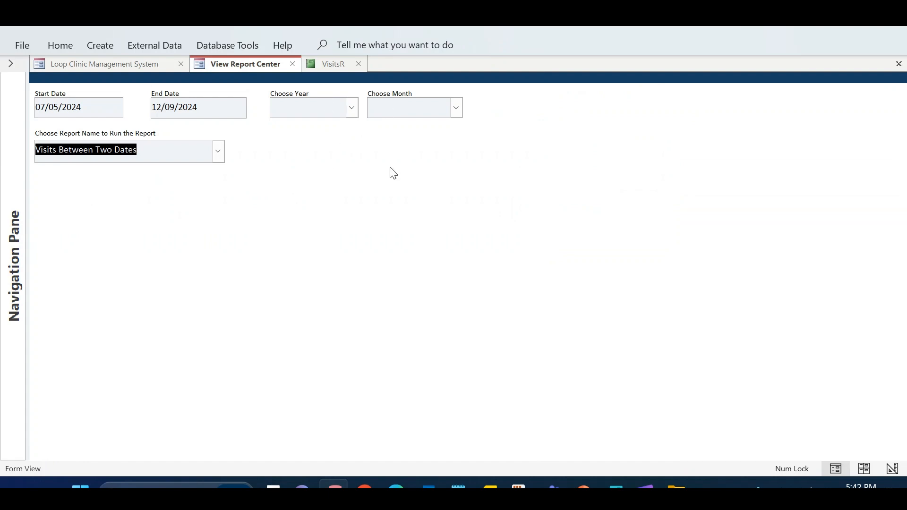
left_click(216, 152)
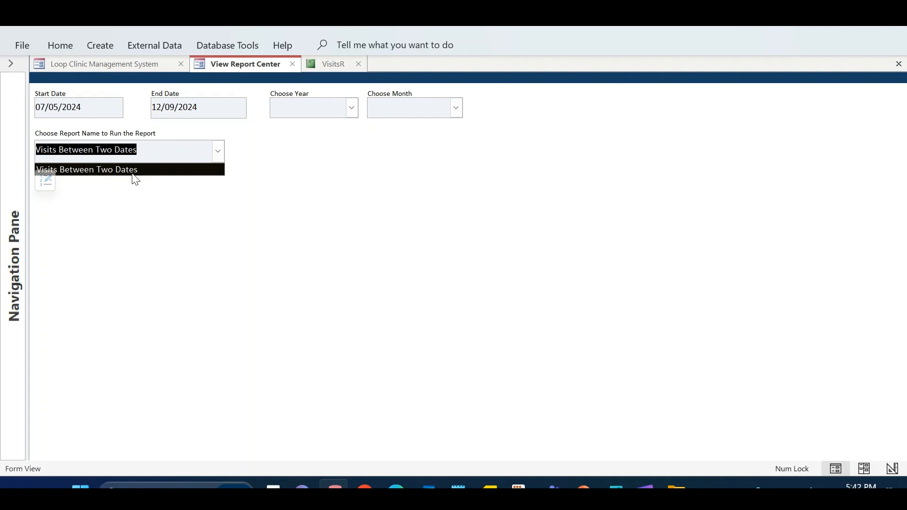
In the ReportsF form's Design View, add "Visits For a Specific Month" and "Visits For a Specific Year" to cboReports' Row Source list.
right_click(345, 164)
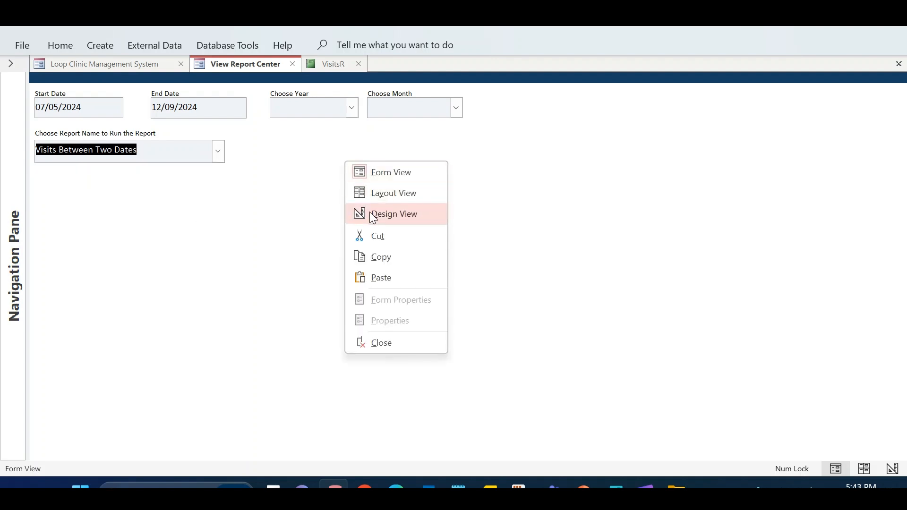
left_click(373, 214)
left_click(775, 152)
left_click(895, 156)
left_click(455, 152)
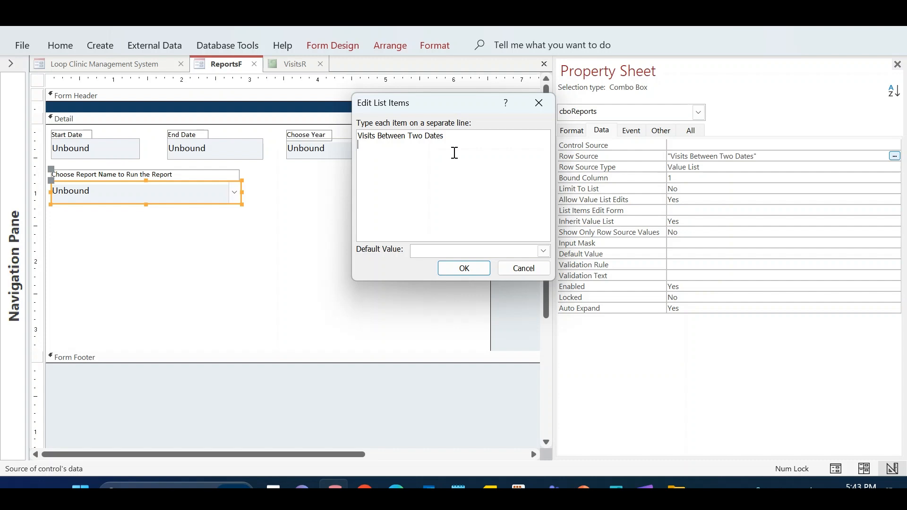
type("Visits For a Specific Month")
left_click_drag(447, 145, 261, 146)
key("ctrl+c")
left_click(387, 156)
key("Return")
key("ctrl+v")
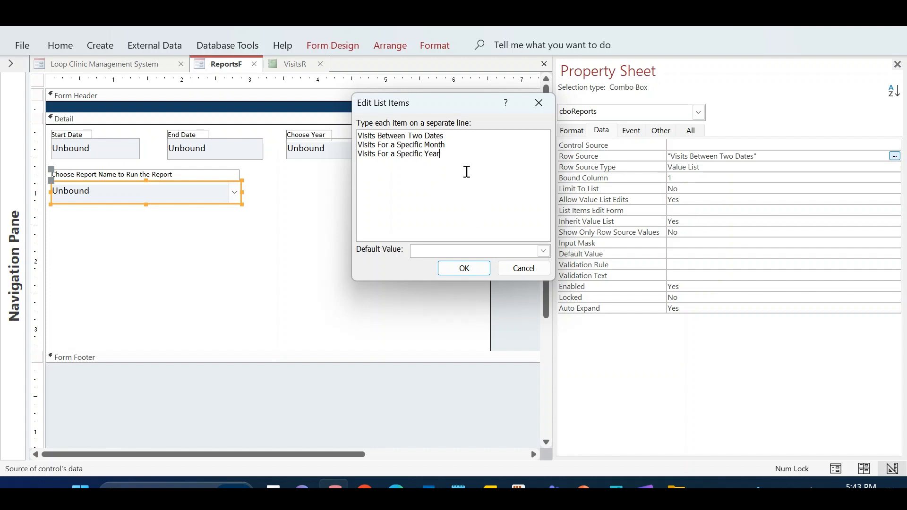
left_click_drag(462, 149, 349, 147)
left_click(486, 270)
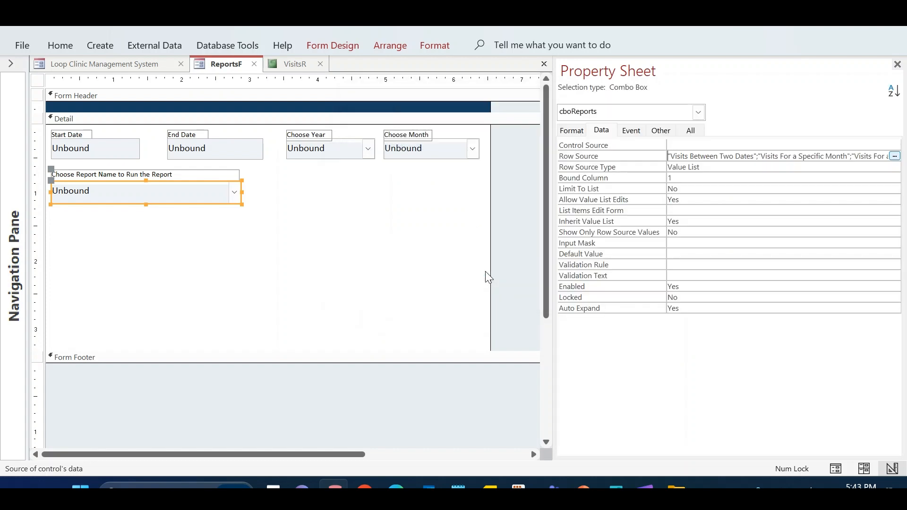
In cboReports' After Update event procedure, duplicate the If condition and DoCmd.OpenReport lines below the RecordSource assignment.
left_click(631, 130)
left_click(733, 167)
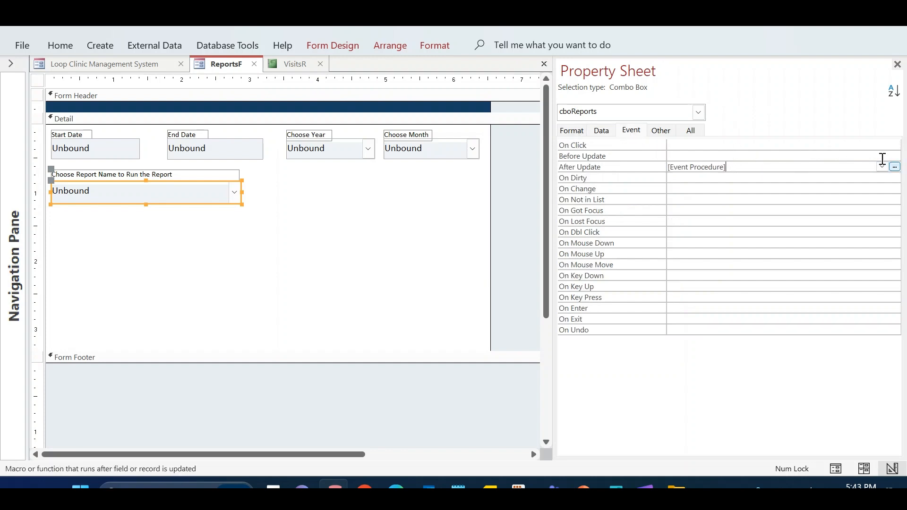
left_click(895, 167)
key("alt+Tab")
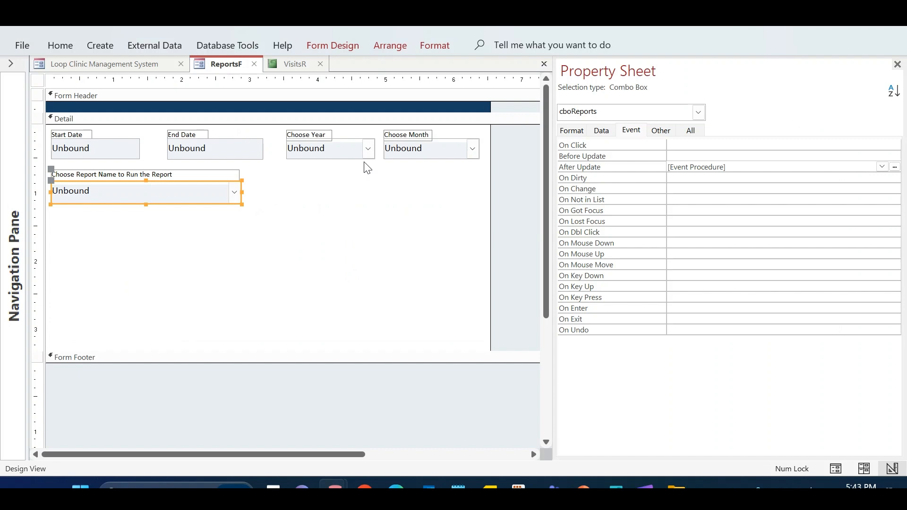
key("alt+Tab")
left_click(25, 138)
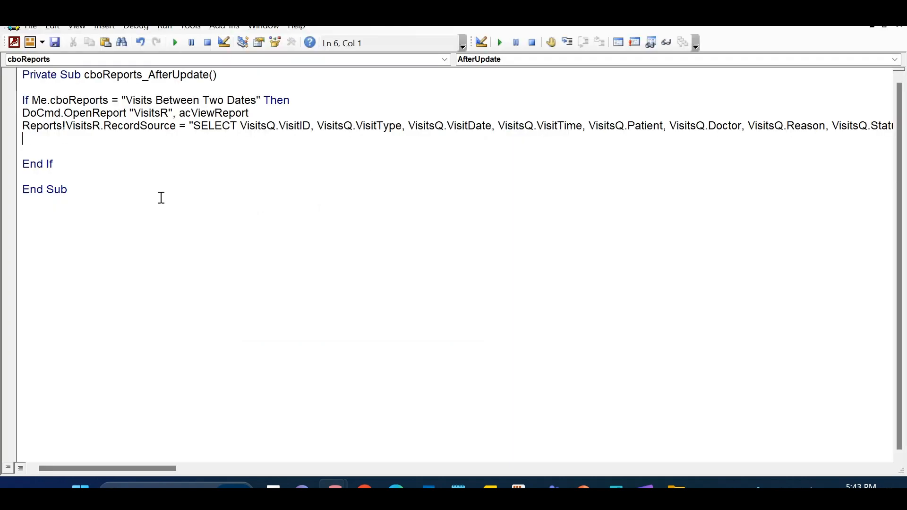
key("Return")
key("Return")
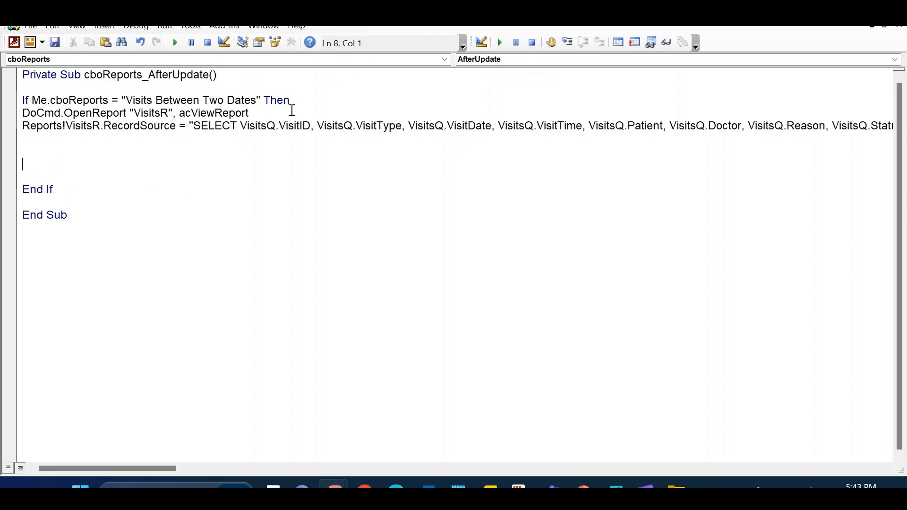
left_click_drag(250, 114, 21, 100)
key("ctrl+c")
left_click(52, 153)
key("ctrl+v")
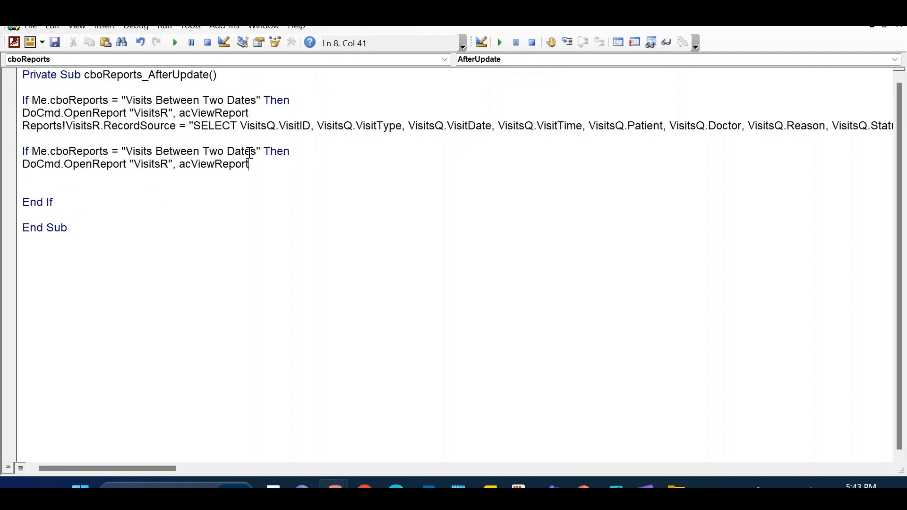
Replace the report name in the duplicated If condition with "Visits For a Specific Month", copied from cboReports' Row Source.
key("alt+F11")
left_click(609, 134)
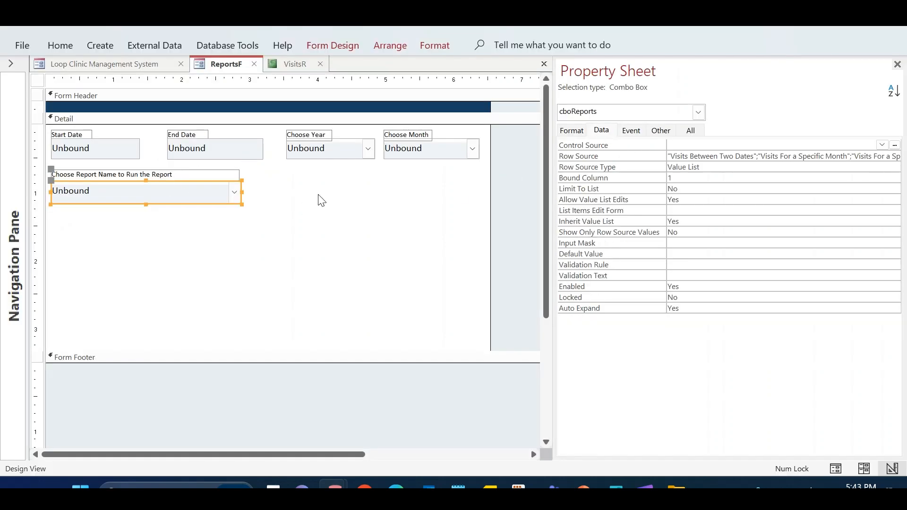
left_click_drag(763, 158, 850, 161)
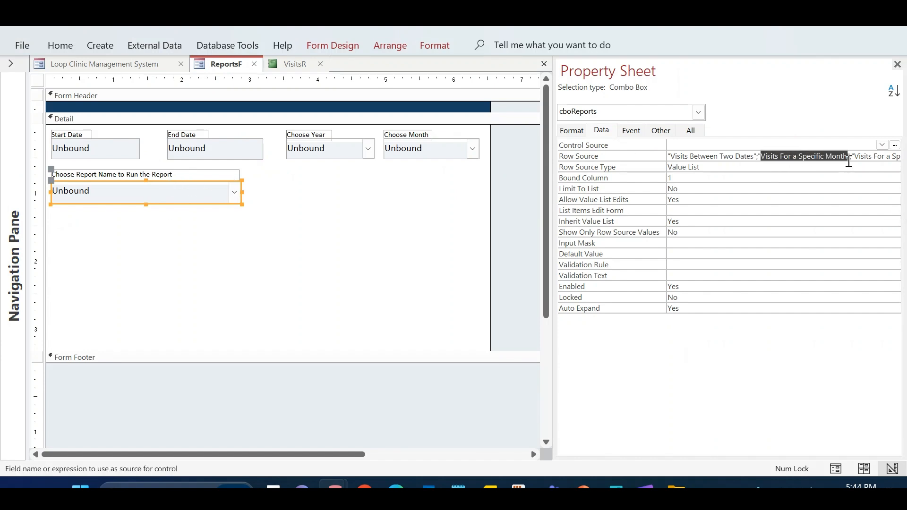
key("alt+F11")
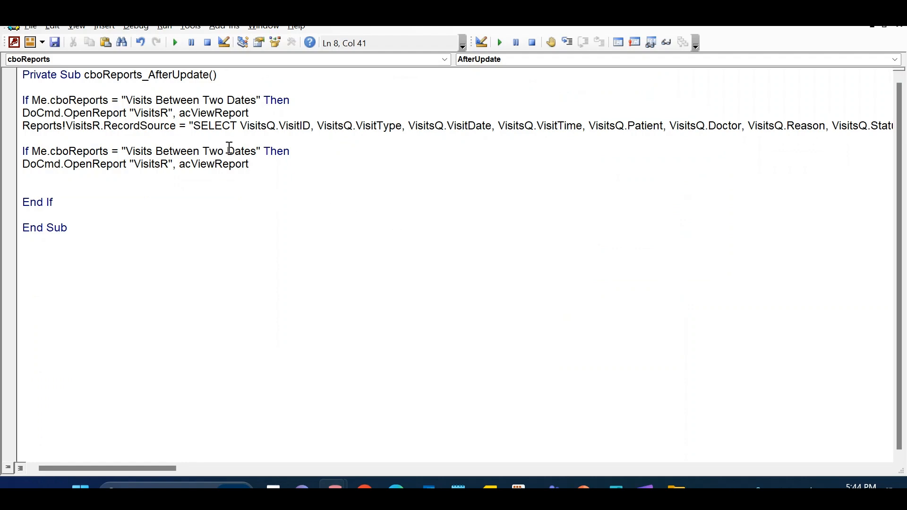
left_click_drag(256, 148, 130, 148)
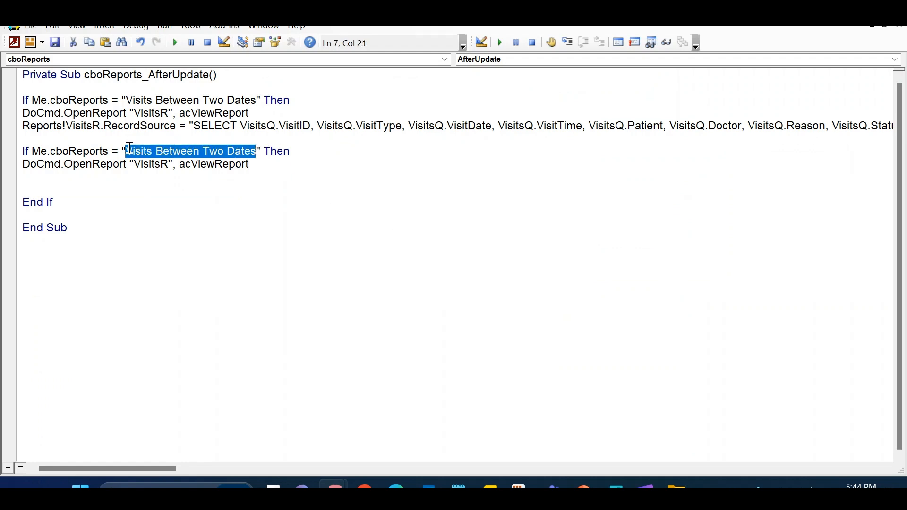
key("ctrl+v")
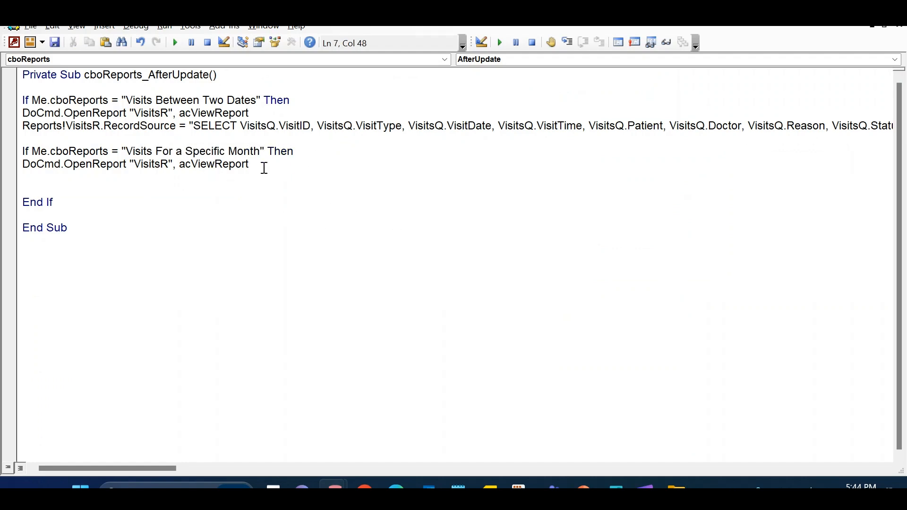
Below the "Visits For a Specific Month" OpenReport line, add Reports!VisitsR.RecordSource = with a quoted string starting with SELECT.
left_click(250, 166)
key("Return")
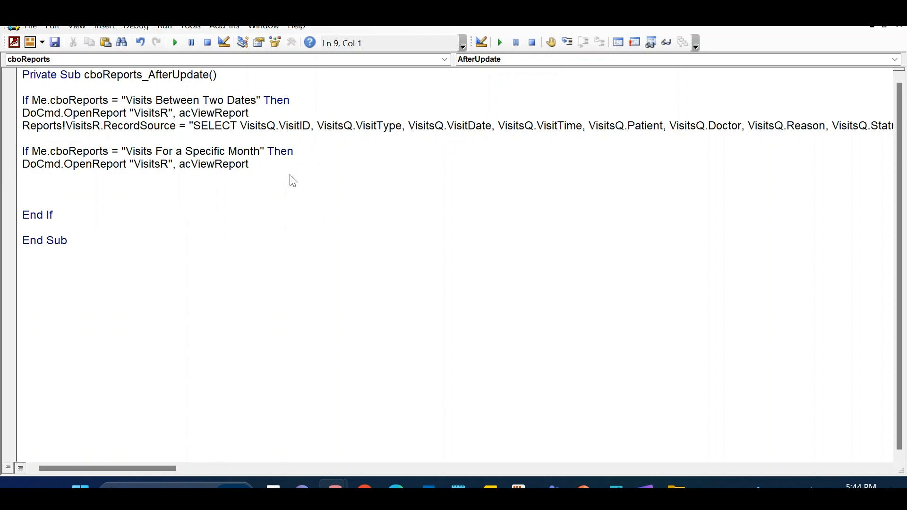
type("rep")
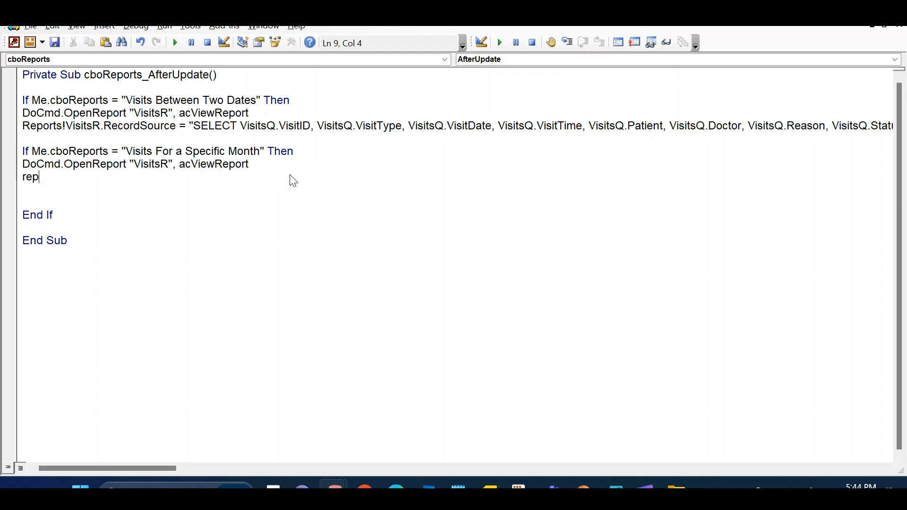
left_click_drag(176, 125, 8, 123)
key("ctrl+c")
left_click_drag(63, 178, 10, 178)
key("ctrl+v")
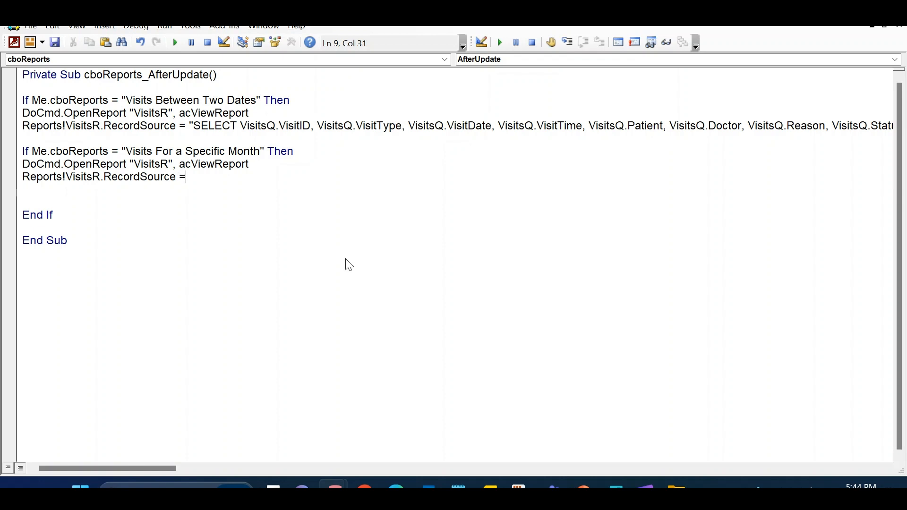
type("= \"\"")
key("Left")
type("SELECT")
Back in Access, open the VisitsQ query in Datasheet View to consult its field names.
key("alt+F11")
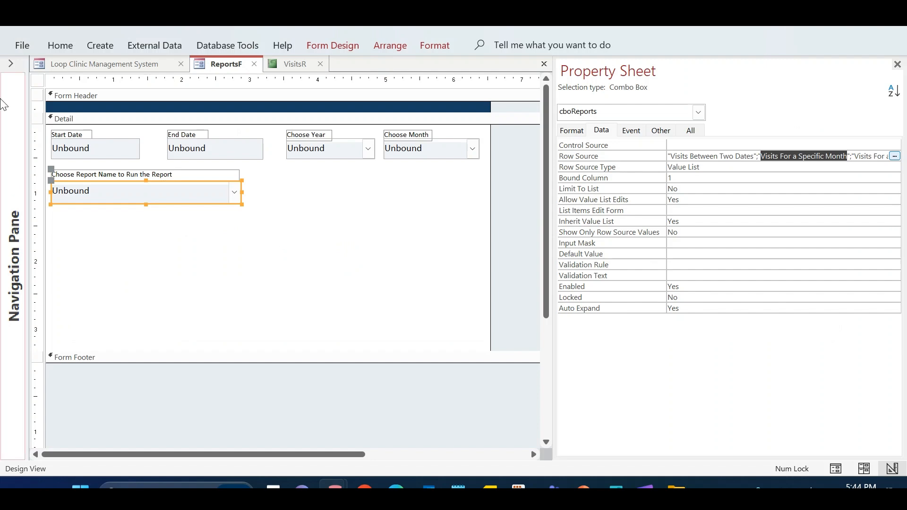
left_click(7, 66)
scroll(55, 390, "up", 5)
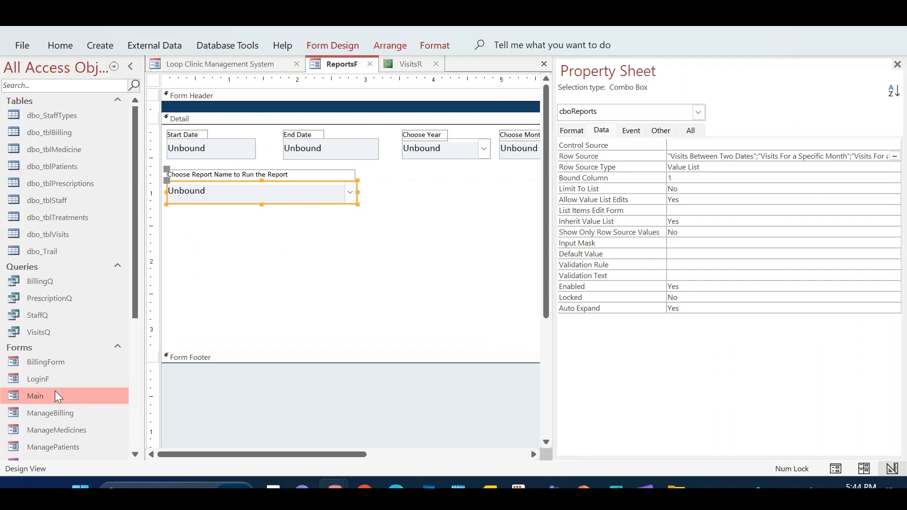
right_click(76, 233)
left_click(37, 348)
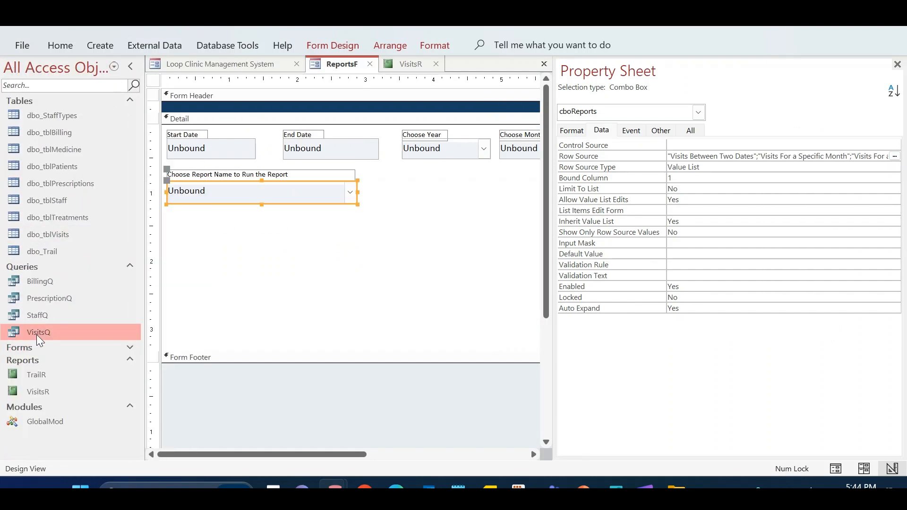
left_click(33, 347)
scroll(49, 257, "up", 3)
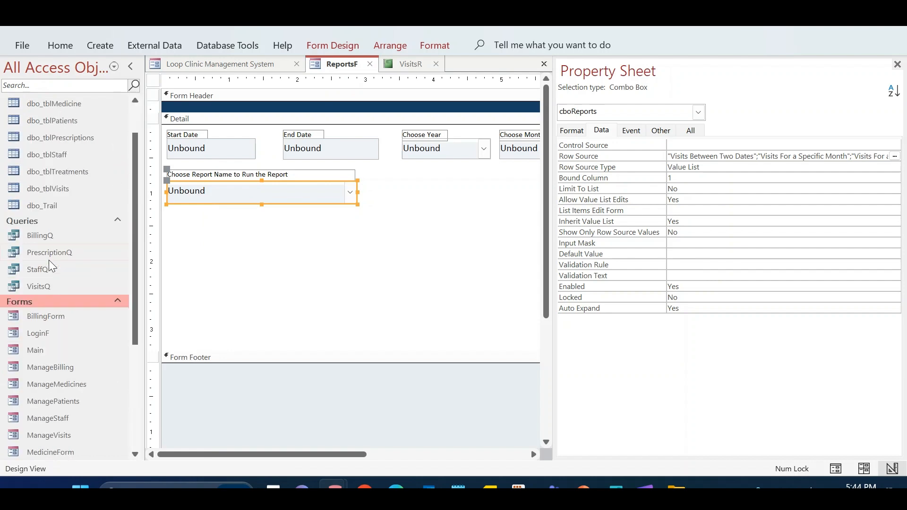
right_click(50, 288)
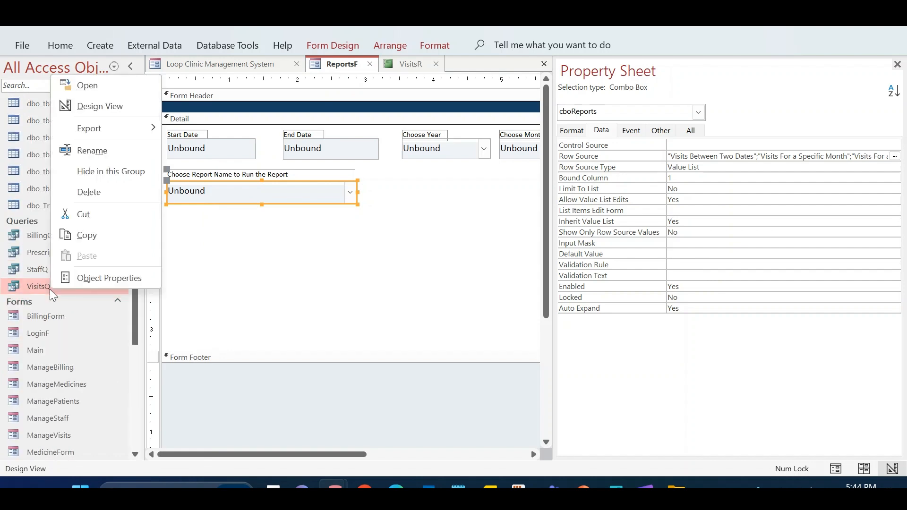
left_click(97, 81)
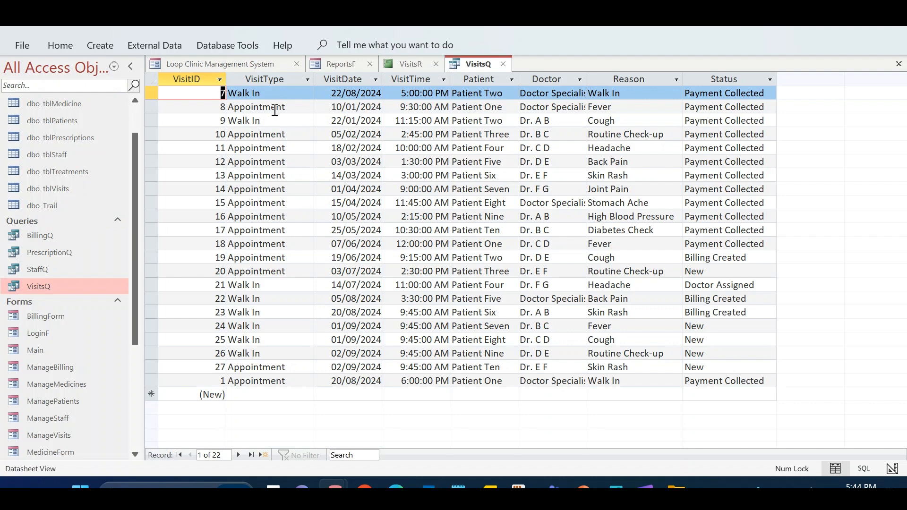
In the VBA editor, add VisitID and VisitType to the SELECT list of the specific-month RecordSource string.
key("alt+Tab")
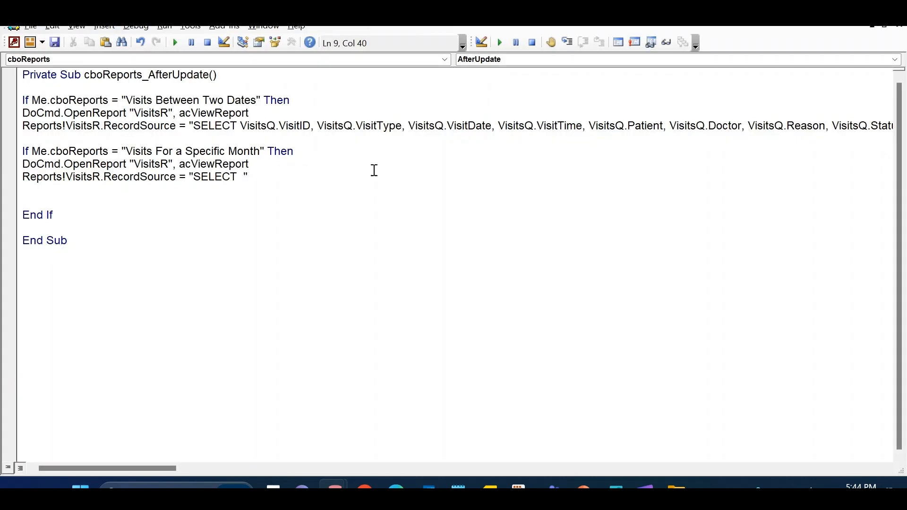
type("Visit")
type("ID,")
type("VisitTyo")
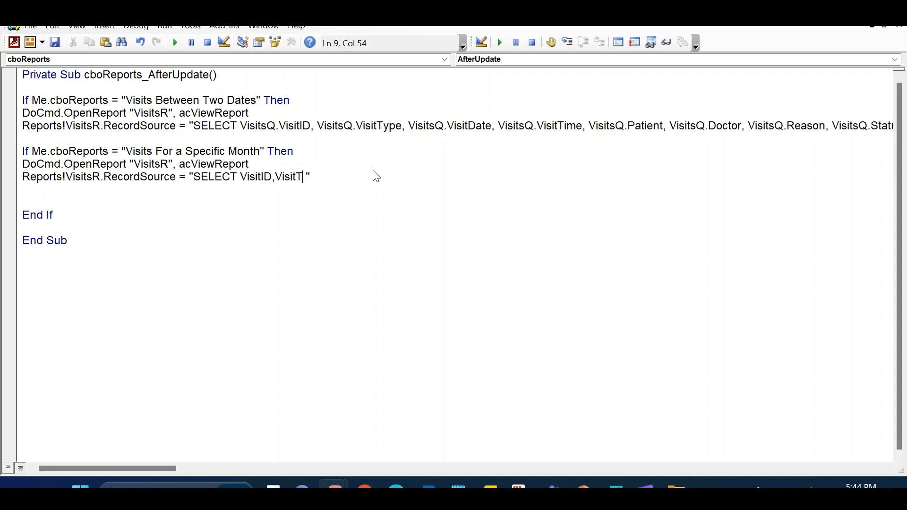
type("e")
key("BackSpace")
key("BackSpace")
type("pe,")
Check the next VisitsQ columns and append VisitDate, VisitTime, Patient and Doctor to the specific-month SELECT list.
key("alt+Tab")
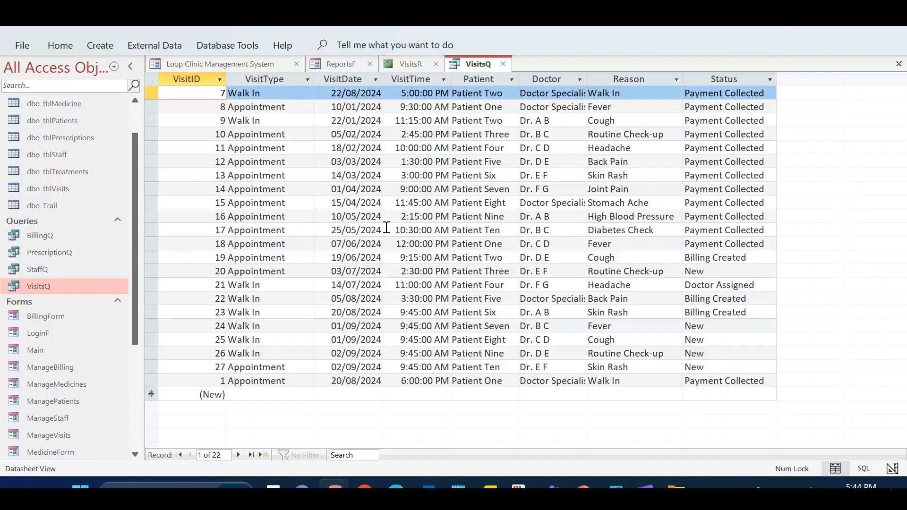
key("Tab")
key("Tab")
key("Tab")
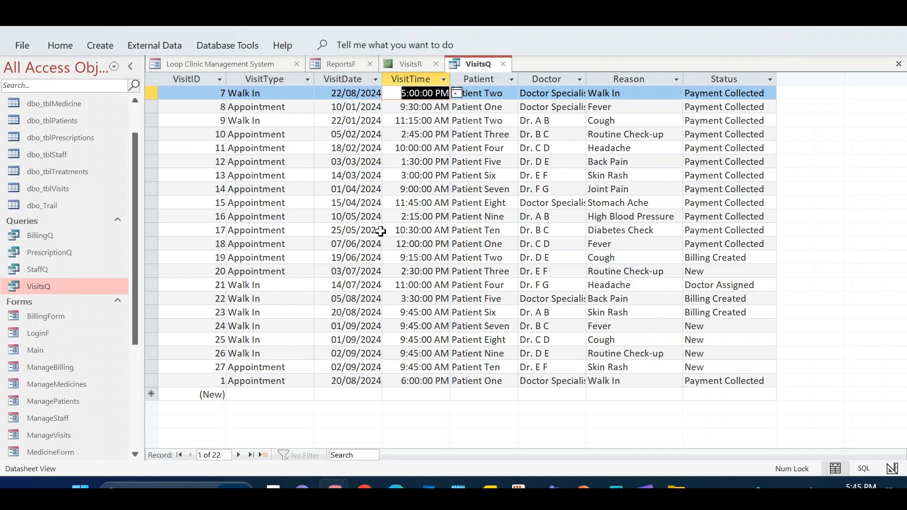
key("alt+Tab")
type("VisitDate")
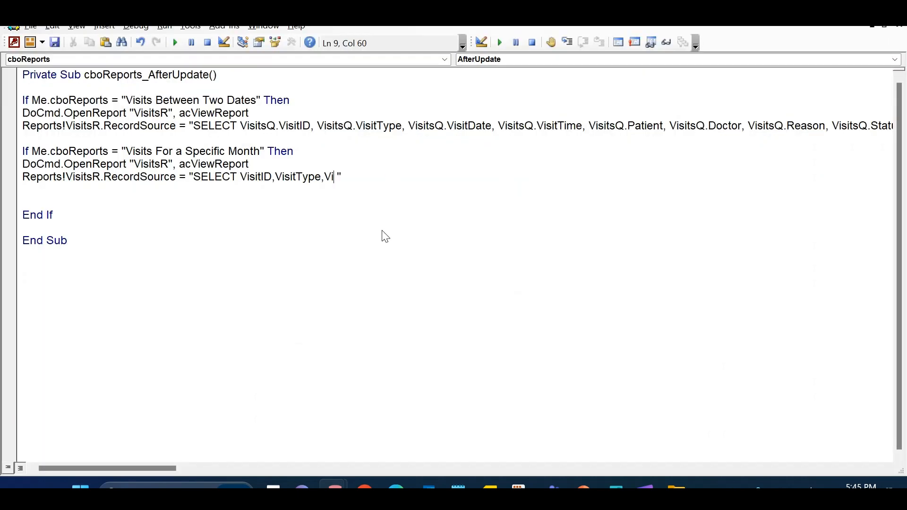
type(",VisitTime,Patient,Doc")
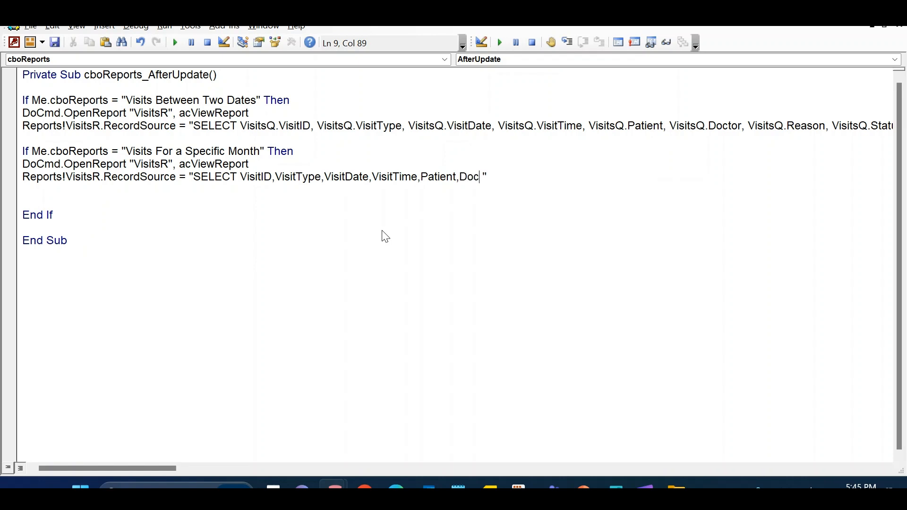
type("tor")
Check VisitsQ's remaining columns, then append Status and the clause FROM VisitsQ to the specific-month SELECT statement.
key("alt+F11")
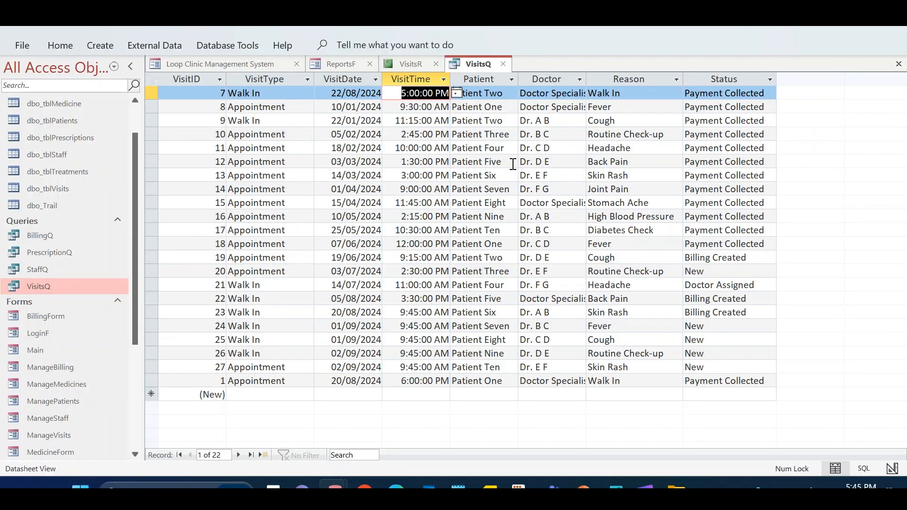
key("Tab")
key("Tab")
key("Tab")
key("Tab")
key("alt+Tab")
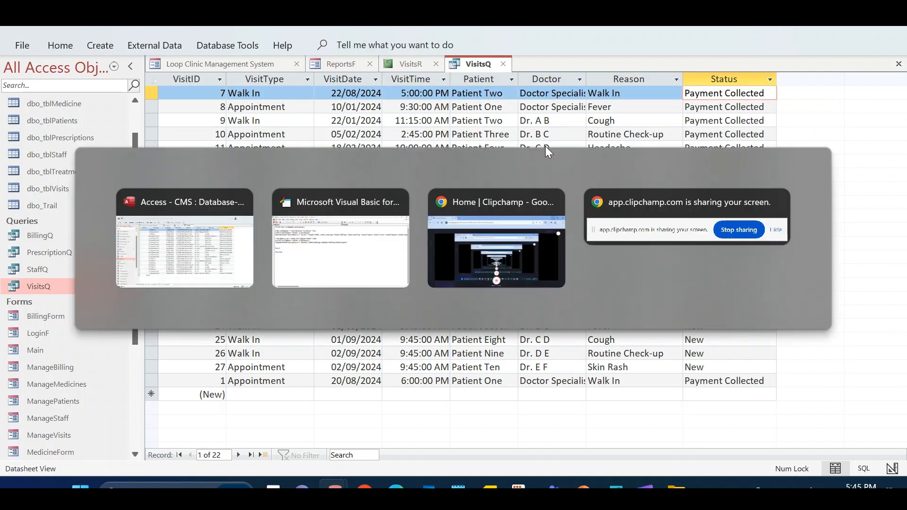
type(",Status")
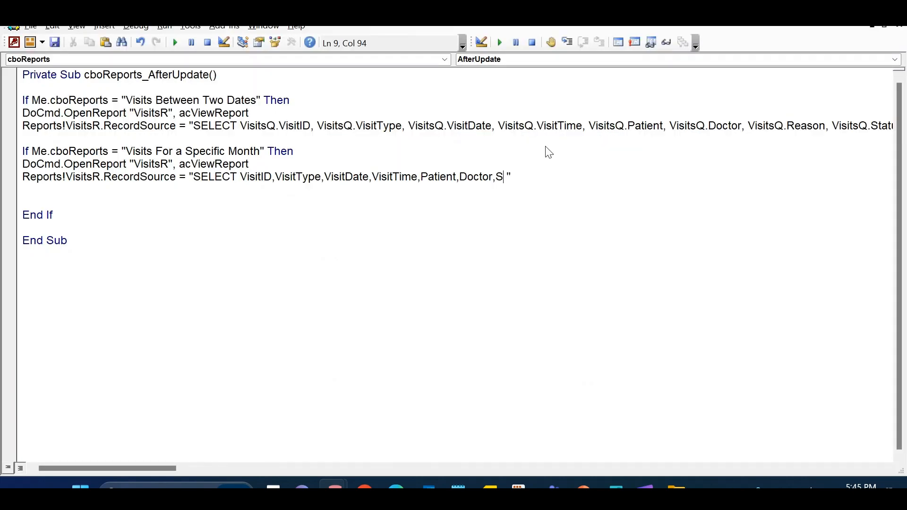
type(" FROM")
key("alt+Tab")
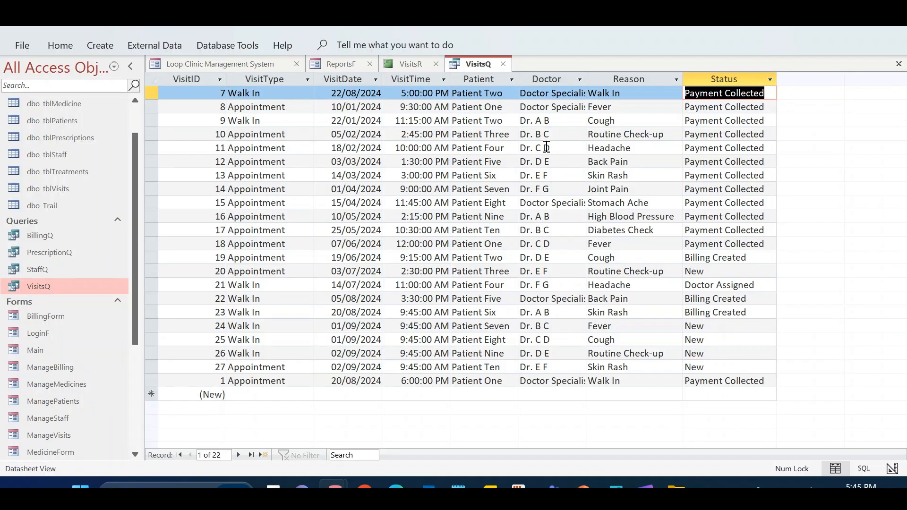
key("alt+Tab")
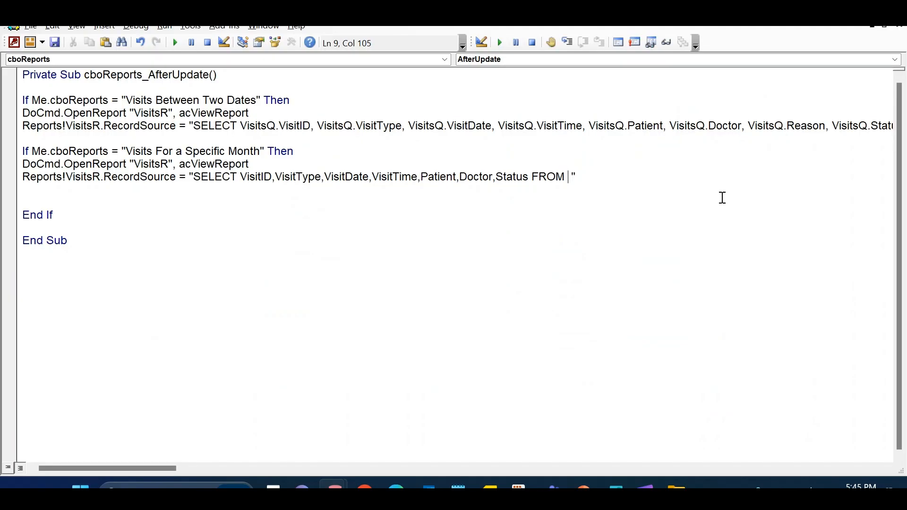
type("VisitsQ")
Review VisitsQ's VisitDate and VisitTime columns in Access, then switch the query to Design View and close the Property Sheet.
key("alt+Tab")
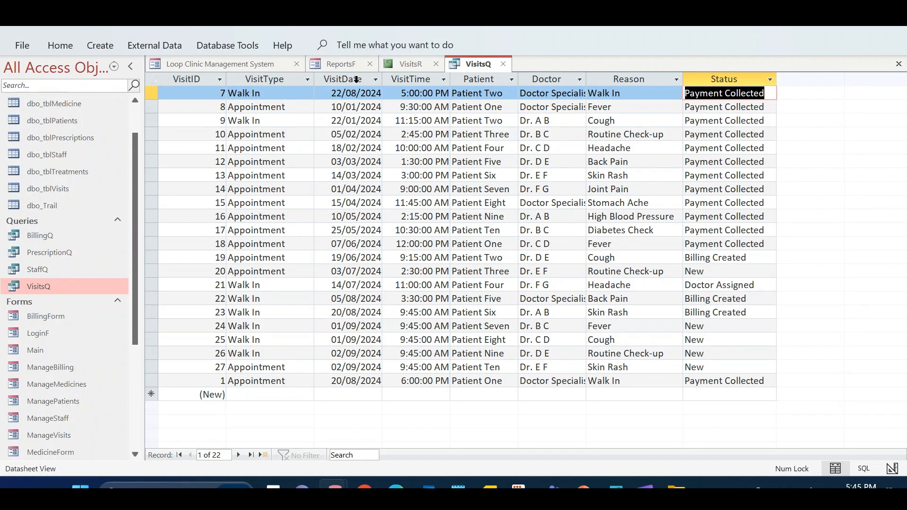
left_click_drag(351, 79, 393, 80)
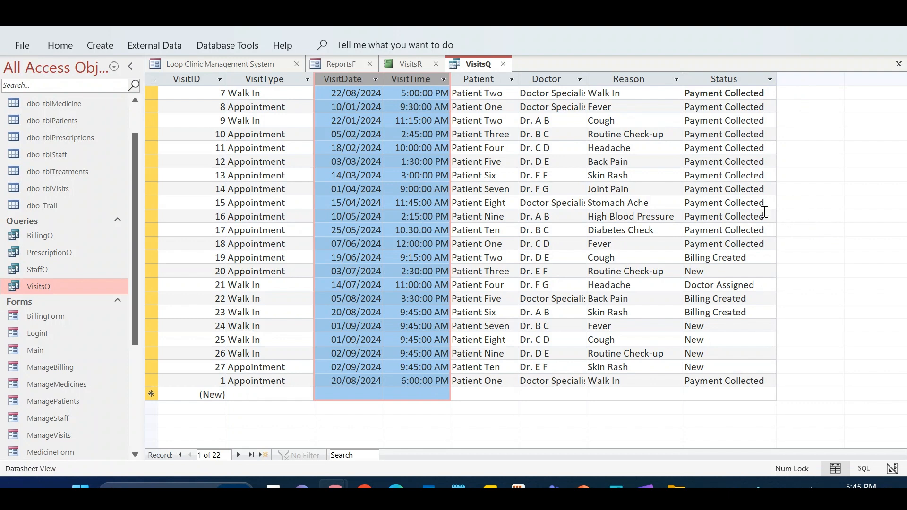
right_click(462, 68)
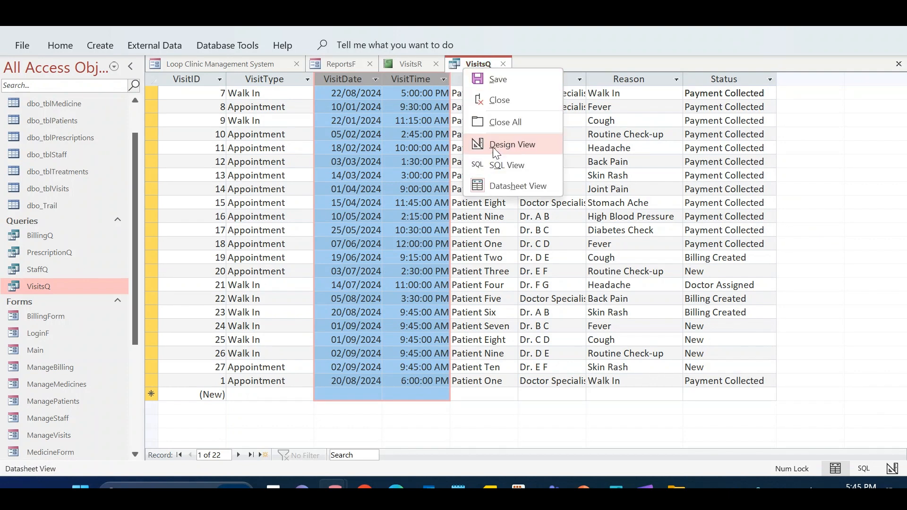
left_click(512, 145)
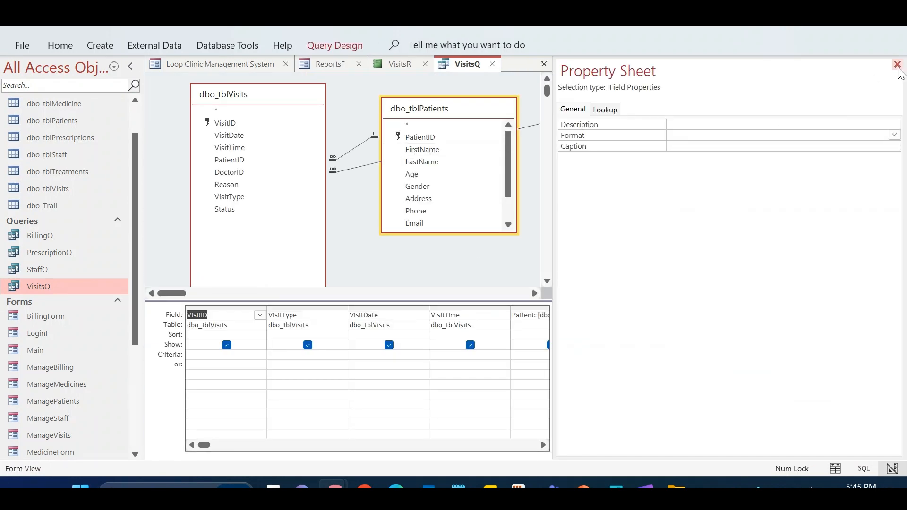
left_click(898, 64)
In the first empty field after Status, start a calculated field named M with the Month function in the Expression Builder.
scroll(754, 356, "right", 2)
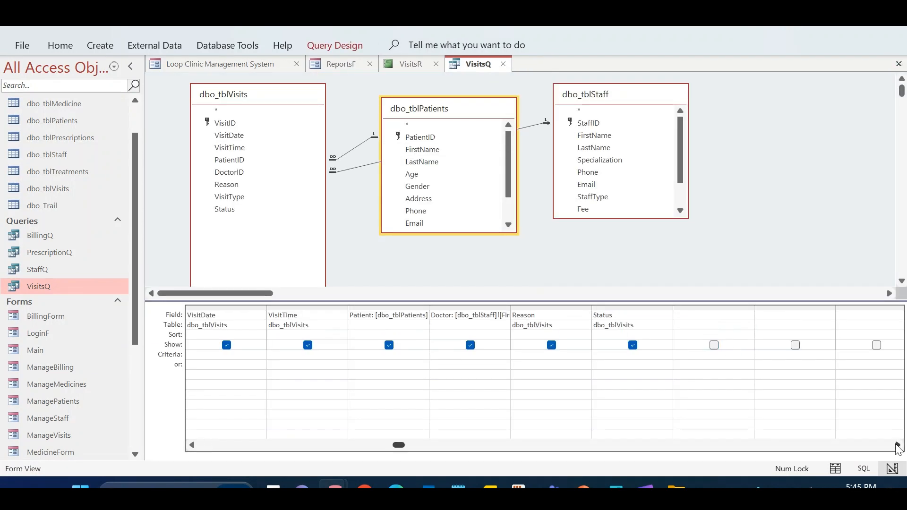
right_click(714, 313)
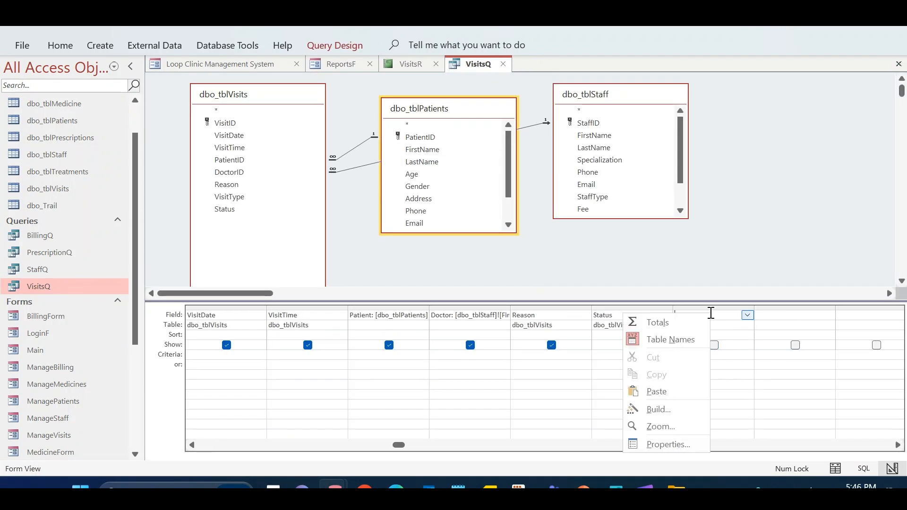
left_click(670, 413)
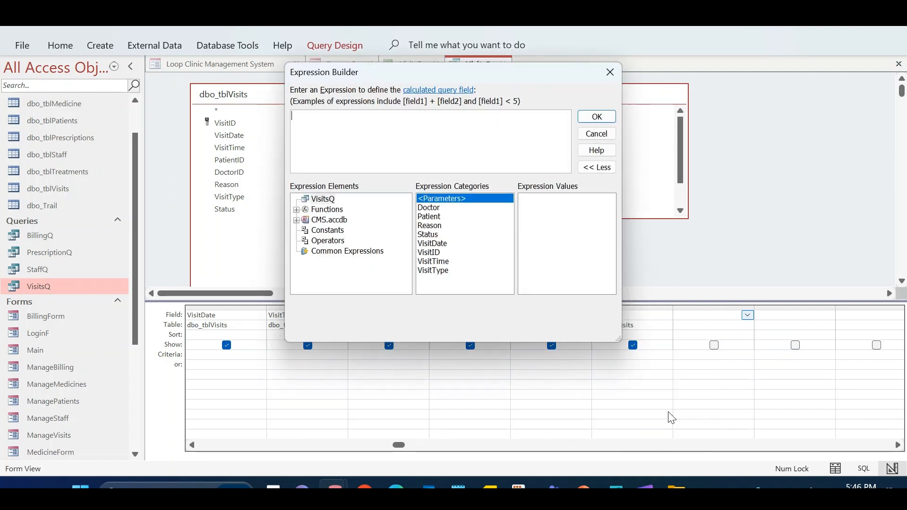
type("M")
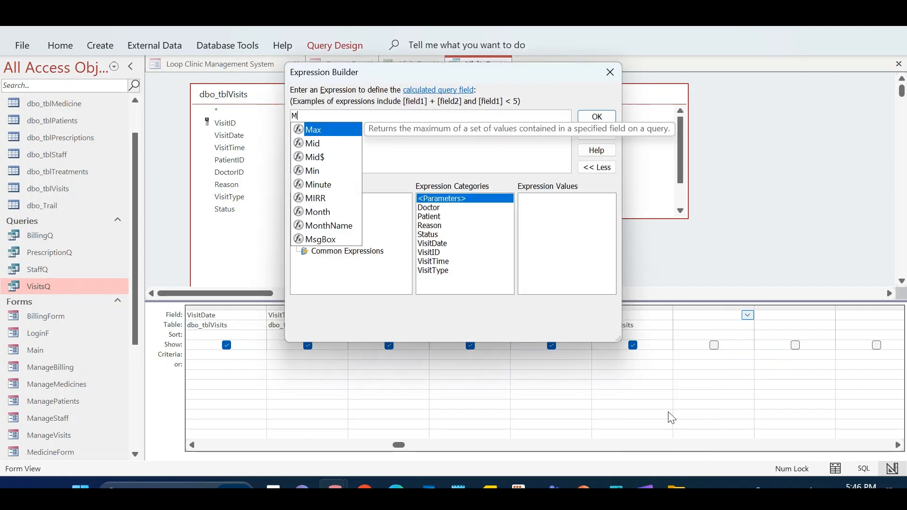
type(": ")
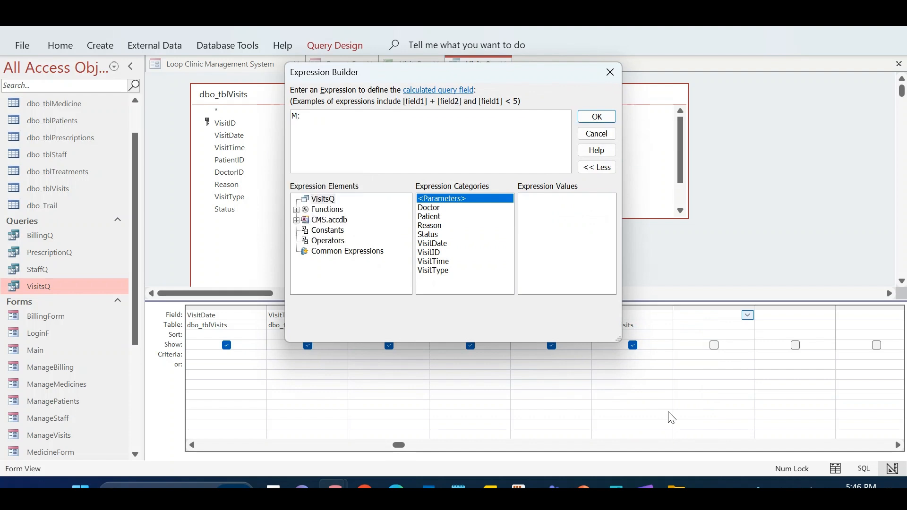
type("Month(")
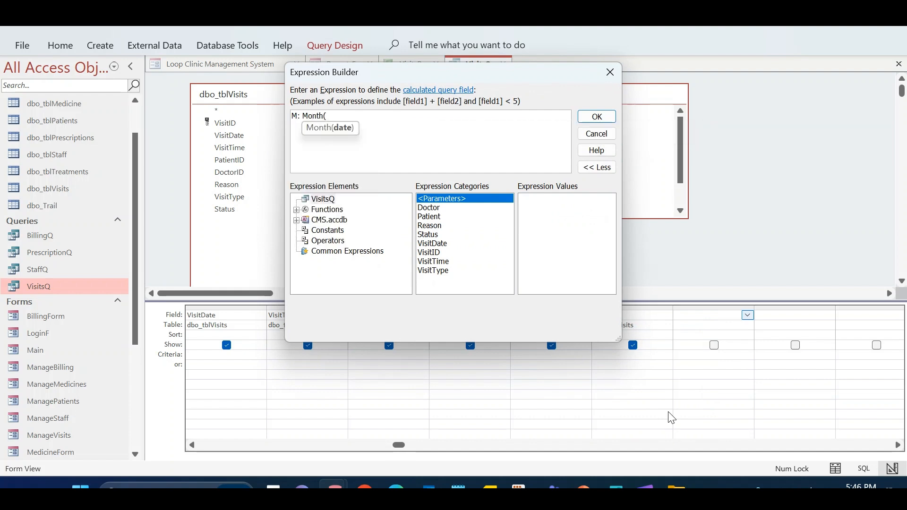
Complete the expression as M: Month([dbo_tblVisits]![VisitDate]) and accept it into the query grid.
type("[dbo")
key("Down")
key("Down")
key("Down")
key("Down")
key("Down")
key("Down")
key("Down")
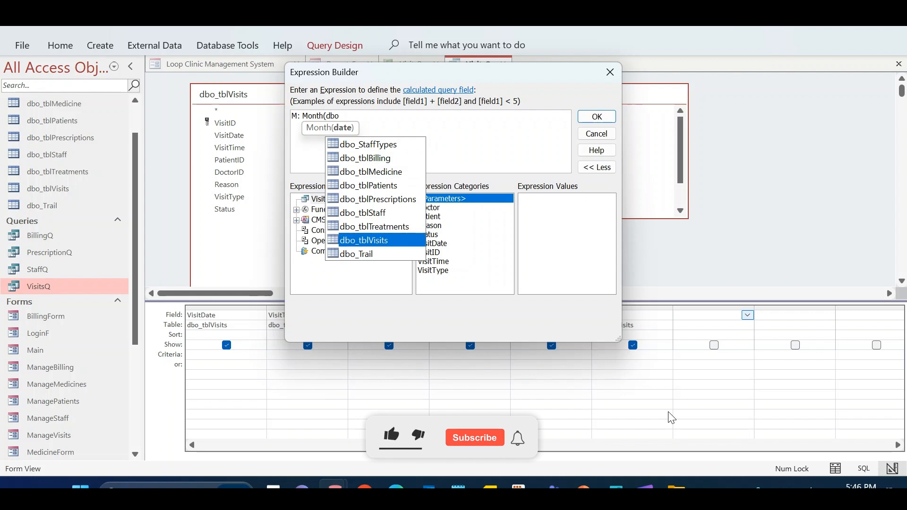
key("Return")
type("!")
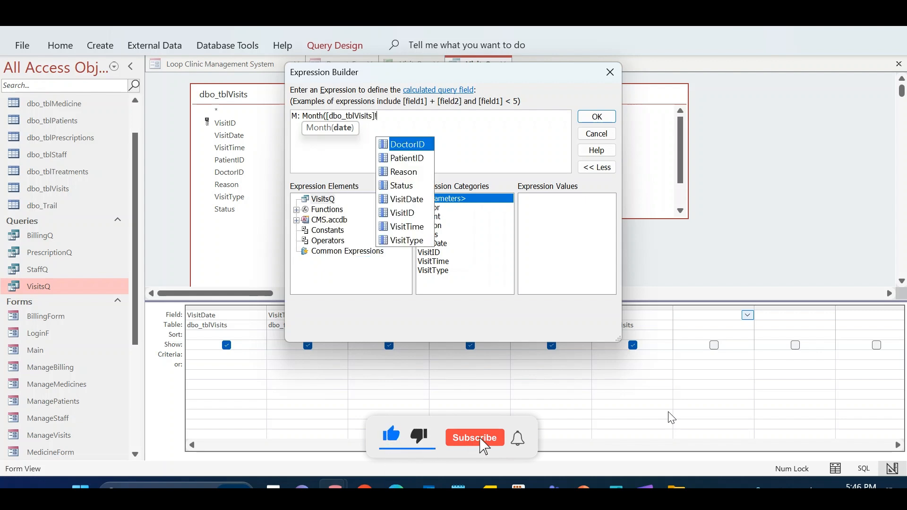
type("[V")
key("Return")
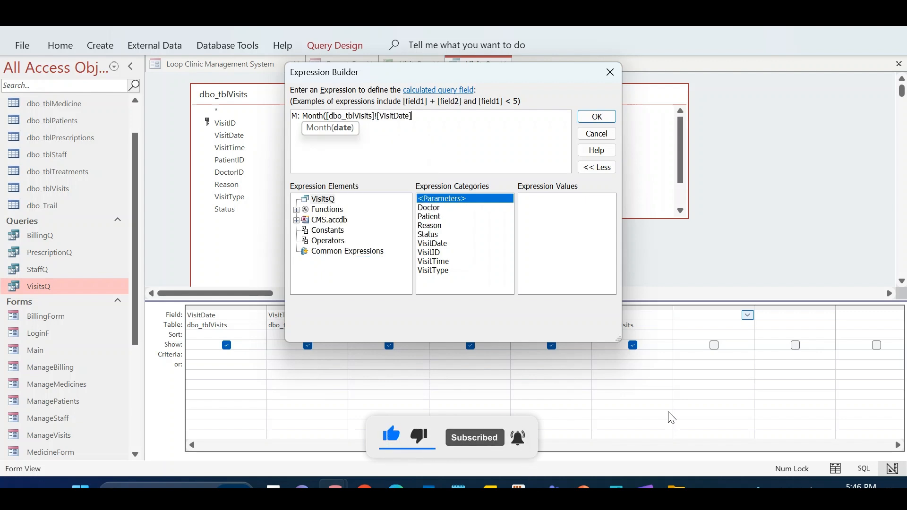
type(")")
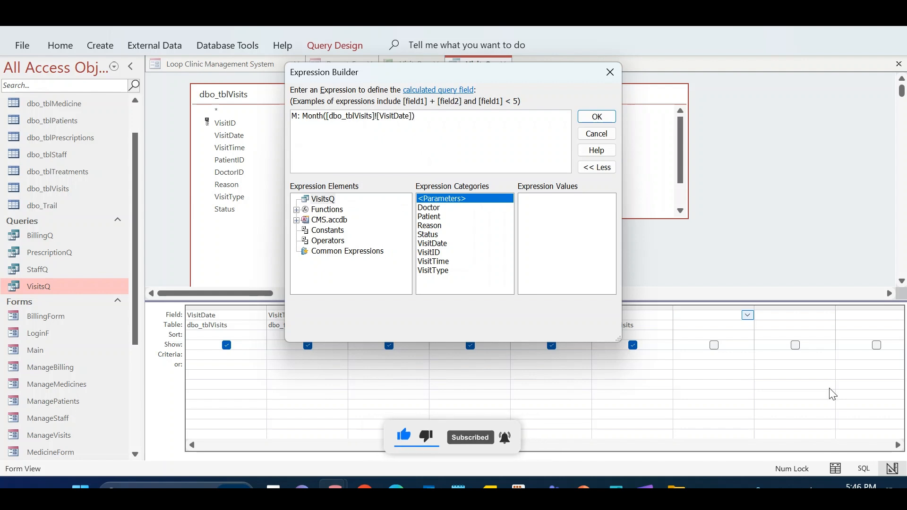
left_click_drag(492, 142, 147, 91)
left_click(597, 116)
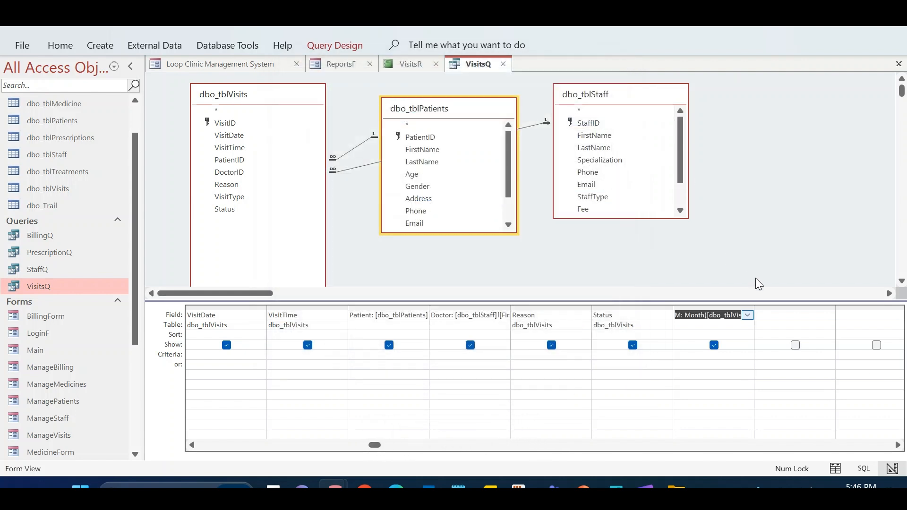
In the next empty query field after M, reuse the month expression in the Expression Builder and rename the field FY.
right_click(778, 316)
left_click(728, 413)
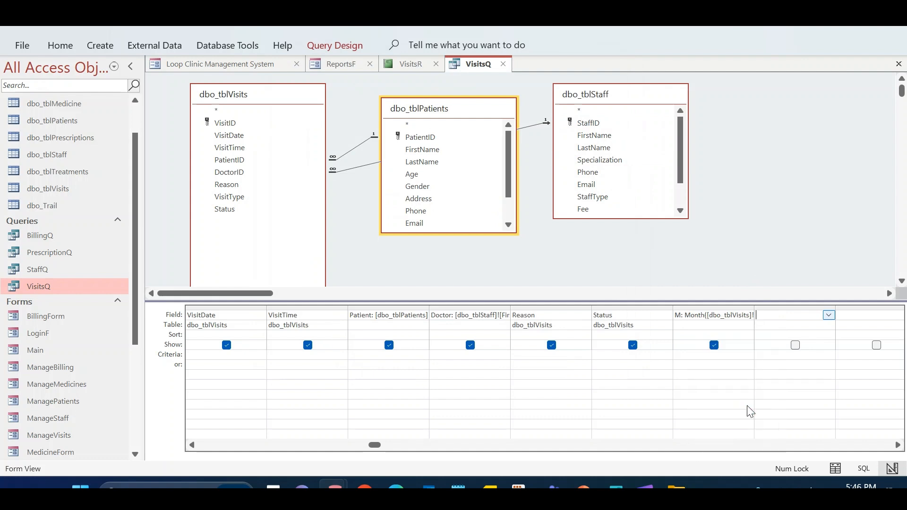
double_click(294, 117)
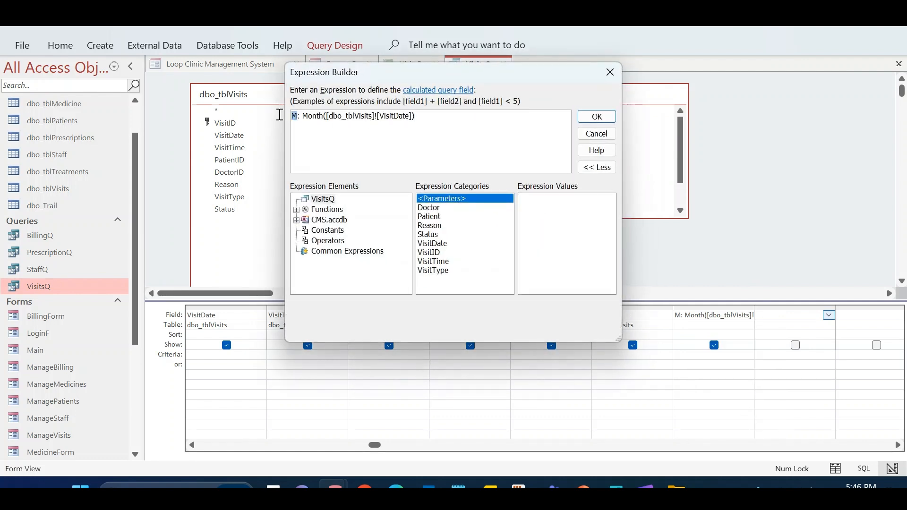
type("FY")
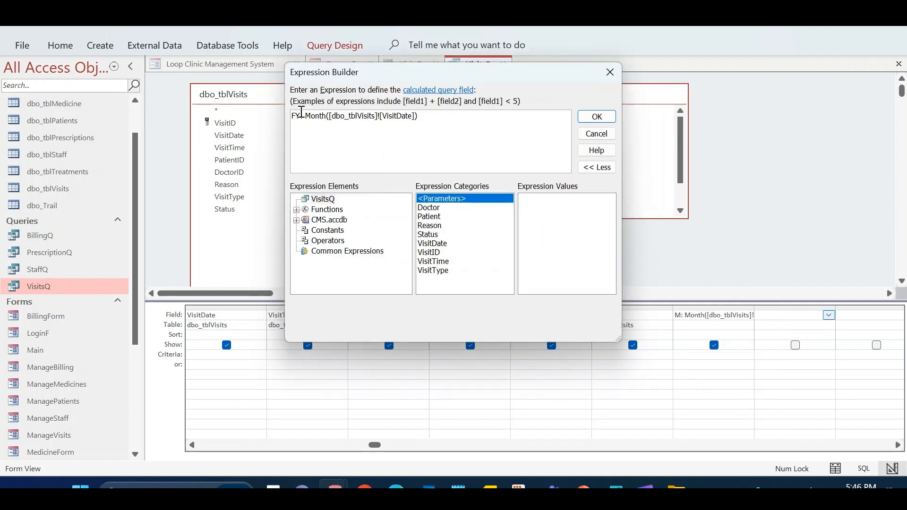
Replace the Month function with Year so the expression reads FY: Year([dbo_tblVisits]![VisitDate]), and accept it into the query grid.
double_click(405, 116)
left_click(413, 123)
key("BackSpace")
key("BackSpace")
key("BackSpace")
key("BackSpace")
key("BackSpace")
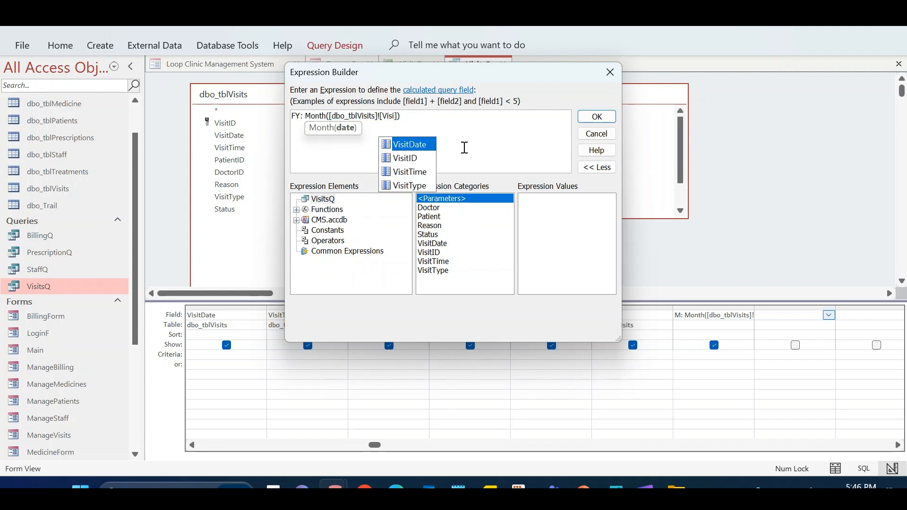
type("tDate")
double_click(315, 116)
type("year")
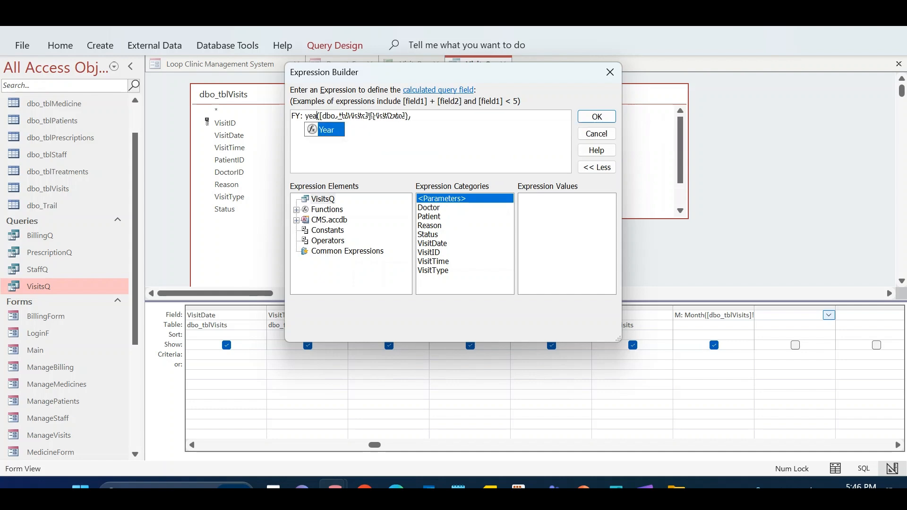
left_click(473, 113)
left_click(597, 117)
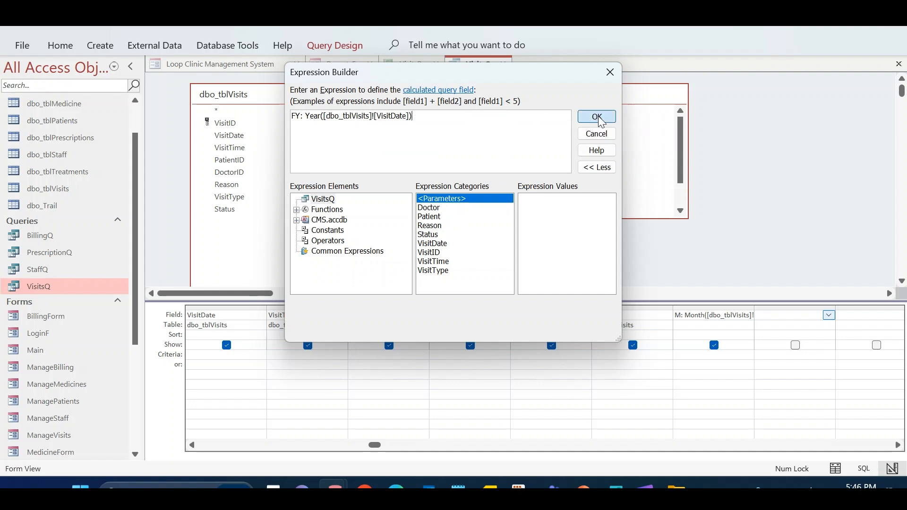
Display VisitsQ in Datasheet View and check the values in the M and FY columns.
right_click(695, 168)
left_click(747, 188)
left_click(869, 122)
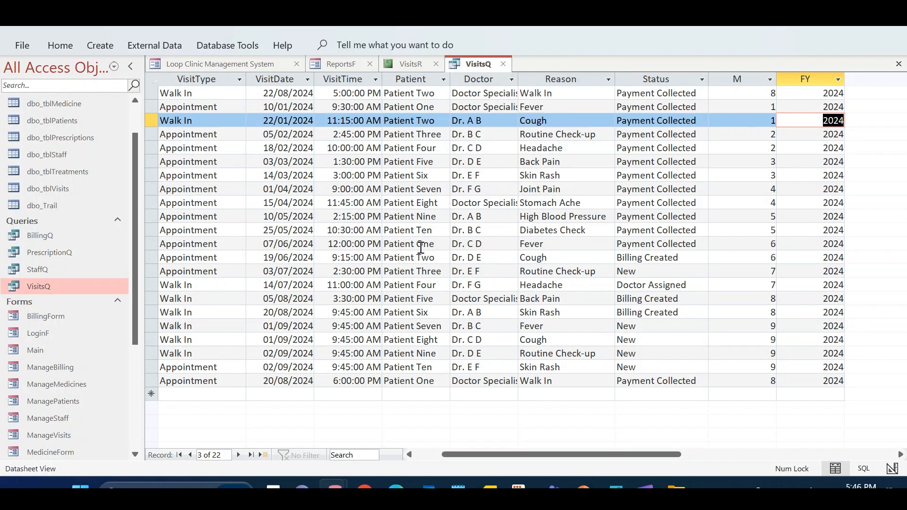
In the VBA editor, append WHERE FY = " & Me.cboYear & " to the specific-month SELECT statement.
key("alt+Tab")
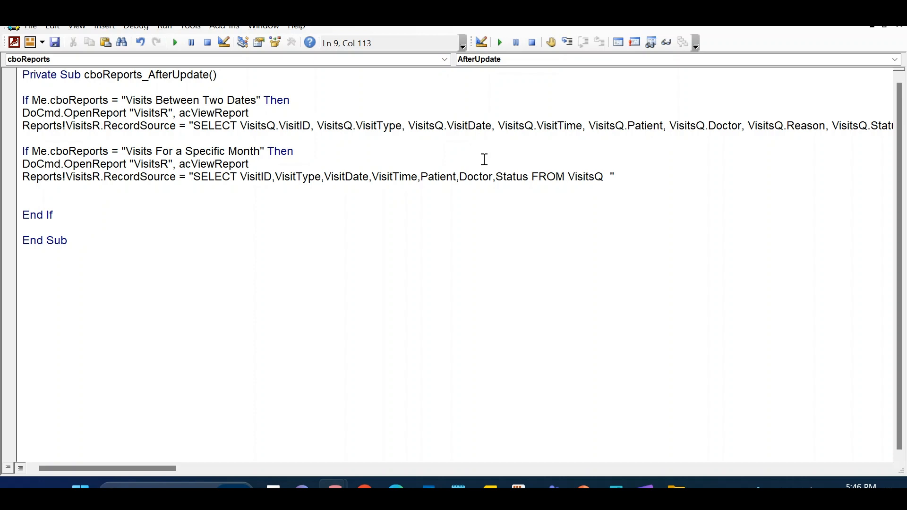
type("WHERE FY =")
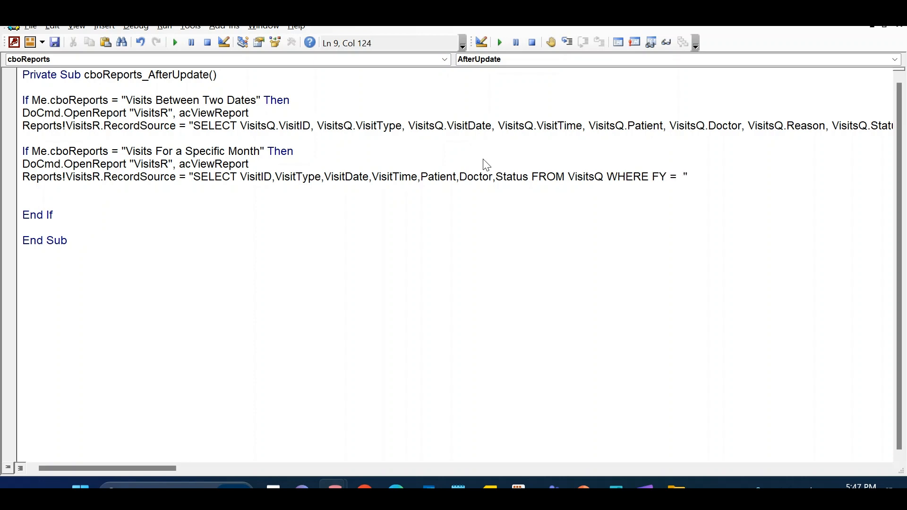
type(" \"& me &")
key("Left")
key("Left")
type("me.")
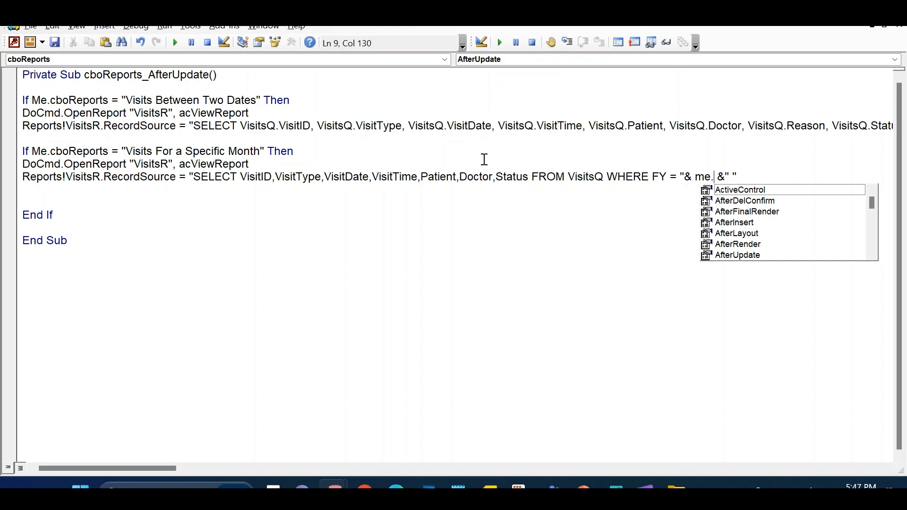
key("BackSpace")
key("BackSpace")
key("BackSpace")
type("me.cbos")
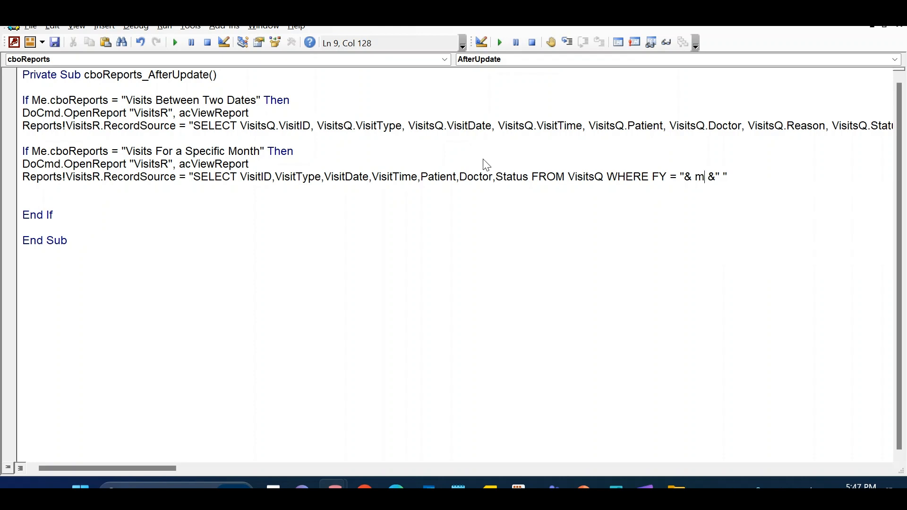
key("Down")
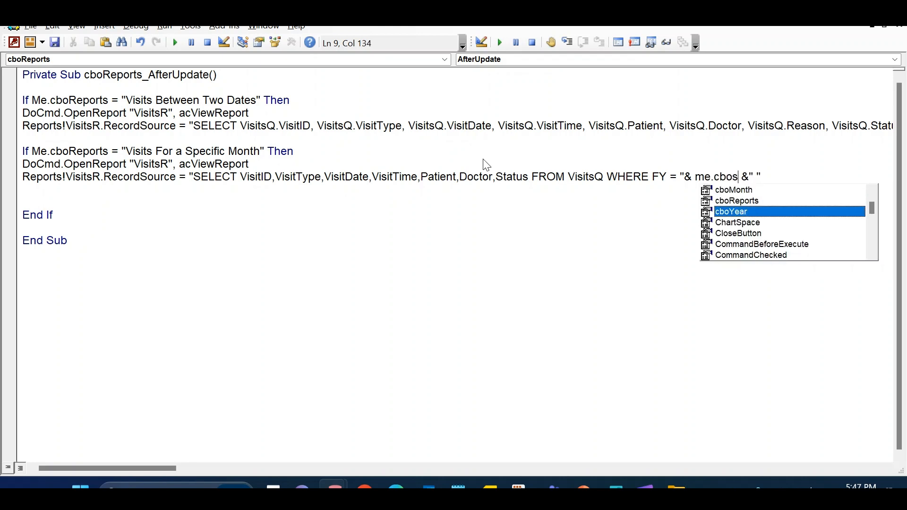
key("Down")
key("Tab")
key("Down")
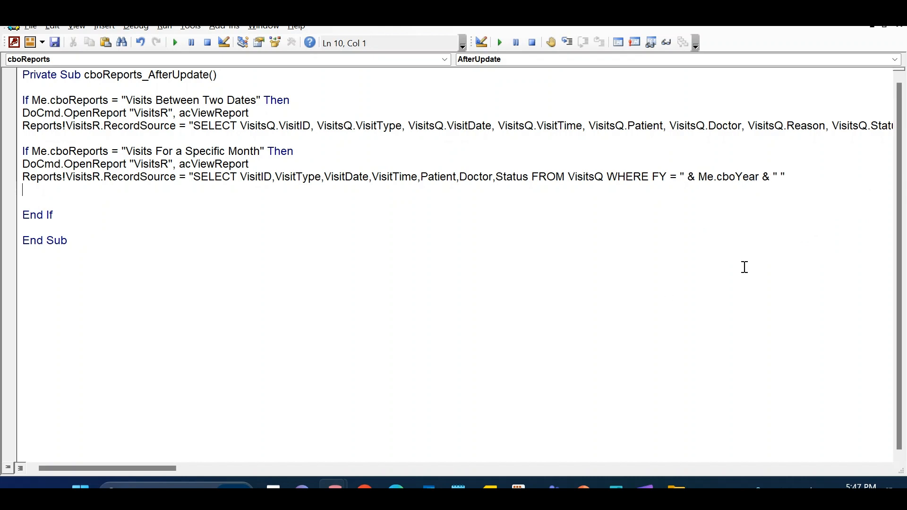
Extend the specific-month WHERE clause with and M = " & Me.cboMonth.Column(0) & ".
left_click(778, 178)
type("and  ")
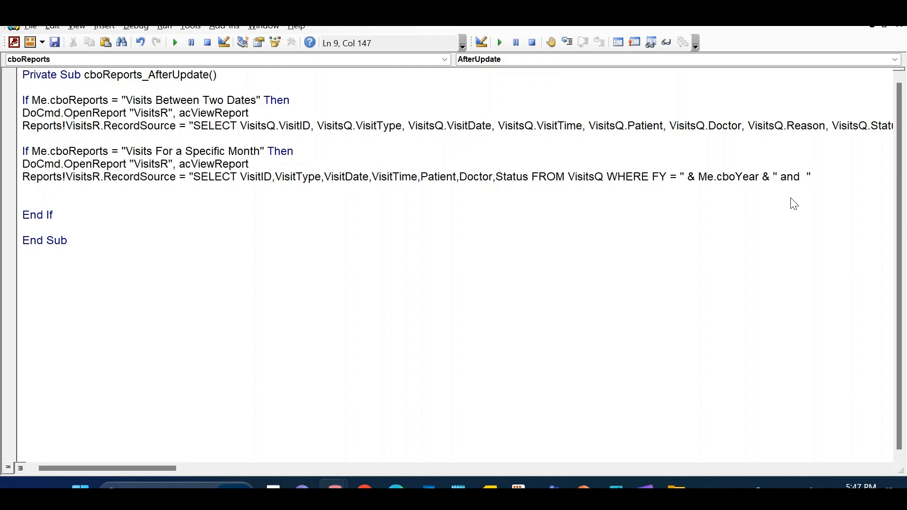
type("M = \"& m &")
key("Left")
key("Left")
type("me.cboMonth")
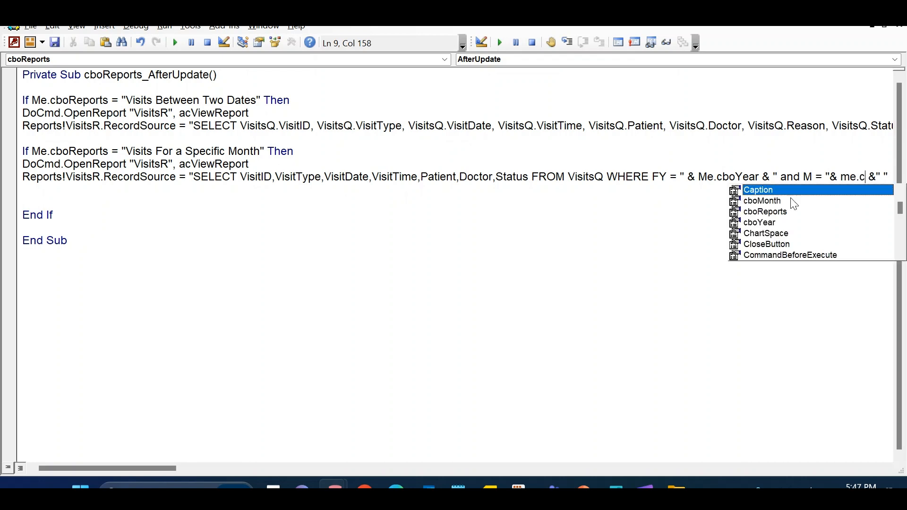
type(".Column(0")
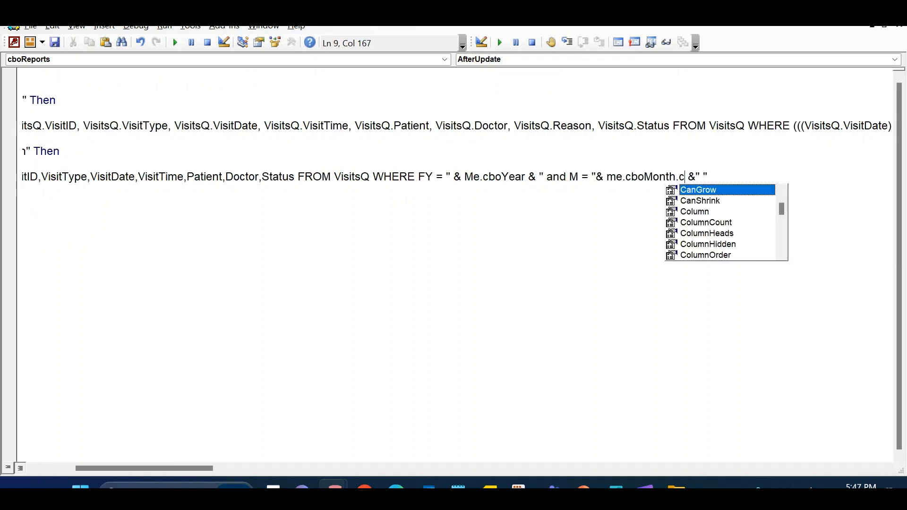
type(")")
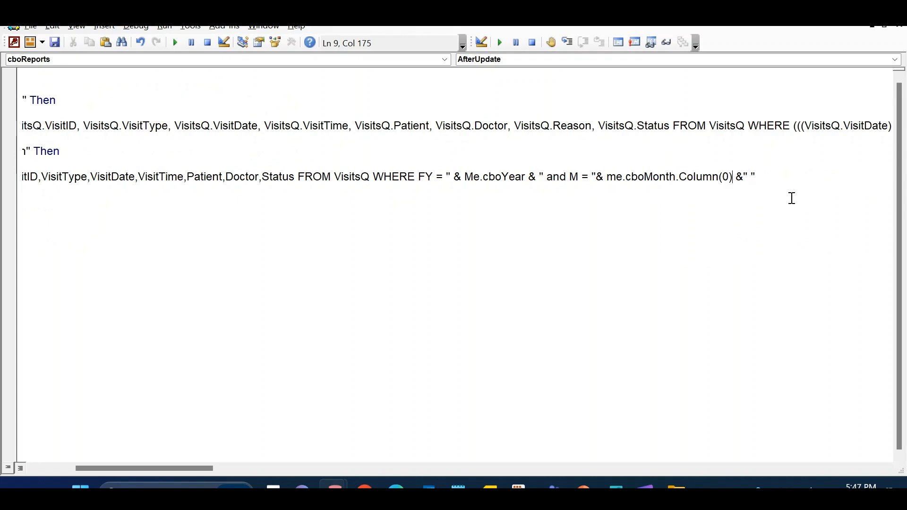
left_click(793, 198)
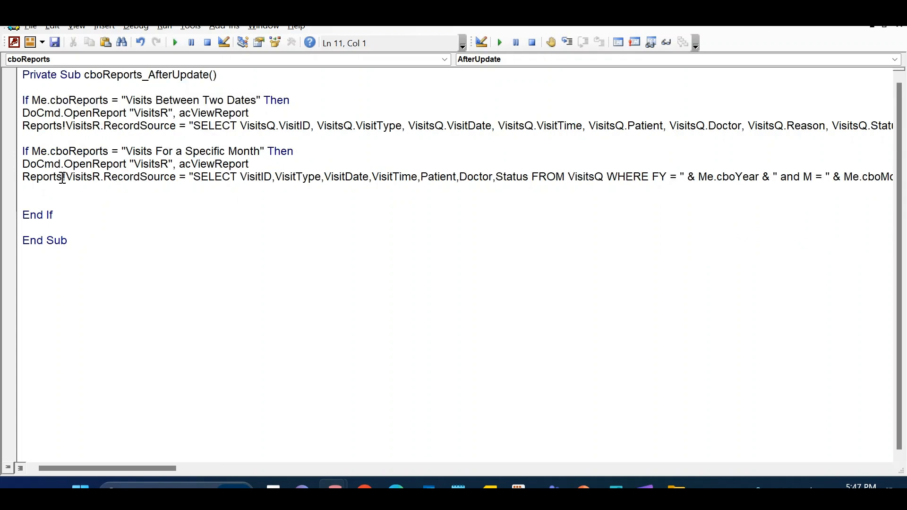
Turn the If line of the "Visits For a Specific Month" block into an ElseIf.
left_click(22, 152)
type("else")
key("Down")
key("Down")
key("Down")
Duplicate the specific-month ElseIf block below itself and change the copy's report name to "Visits For a Specific Year".
left_click_drag(19, 152, 19, 176)
left_click(27, 193)
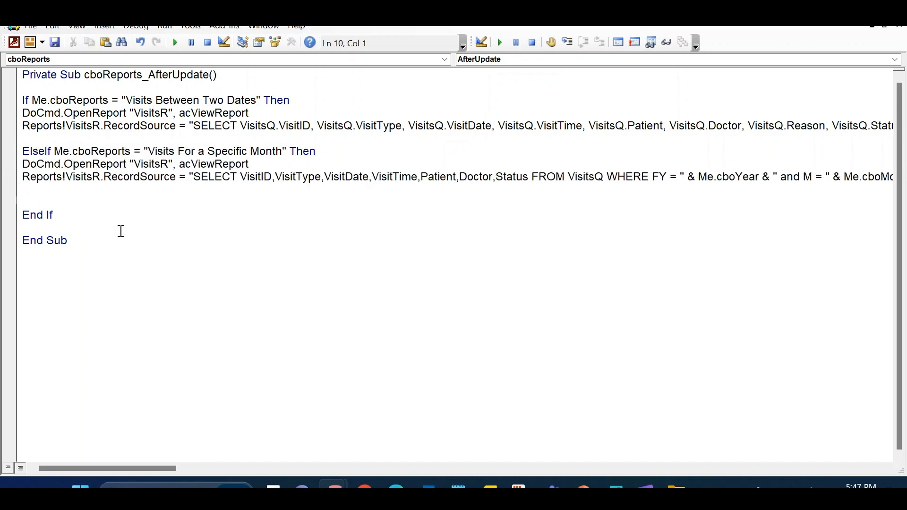
key("Return")
key("ctrl+v")
double_click(267, 202)
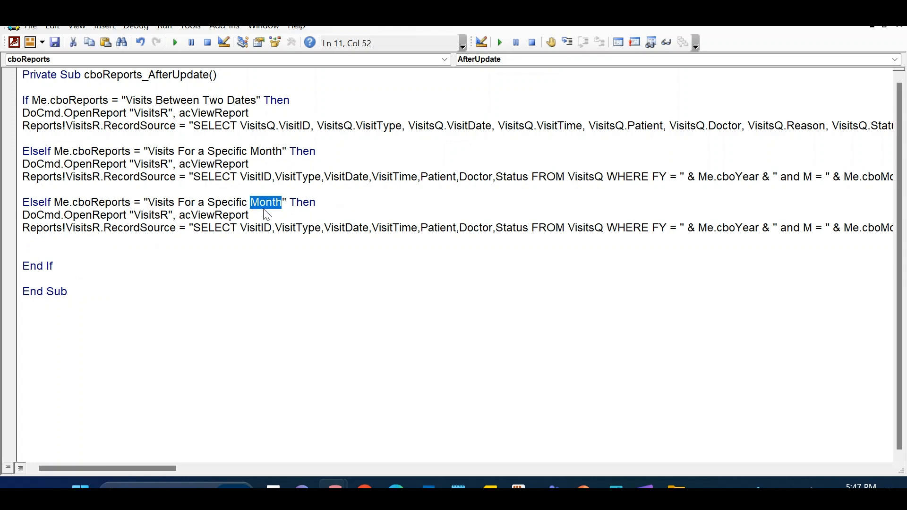
type("Year")
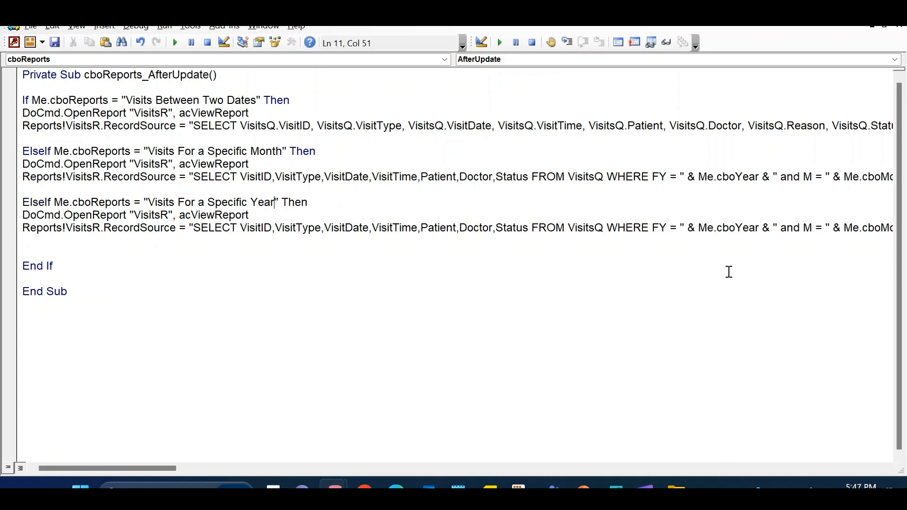
Remove the month condition from the specific-year SELECT statement, leaving only the FY filter, and compile the code.
mouse_move(780, 229)
left_mouse_down()
mouse_move(891, 229)
mouse_move(772, 228)
left_mouse_up()
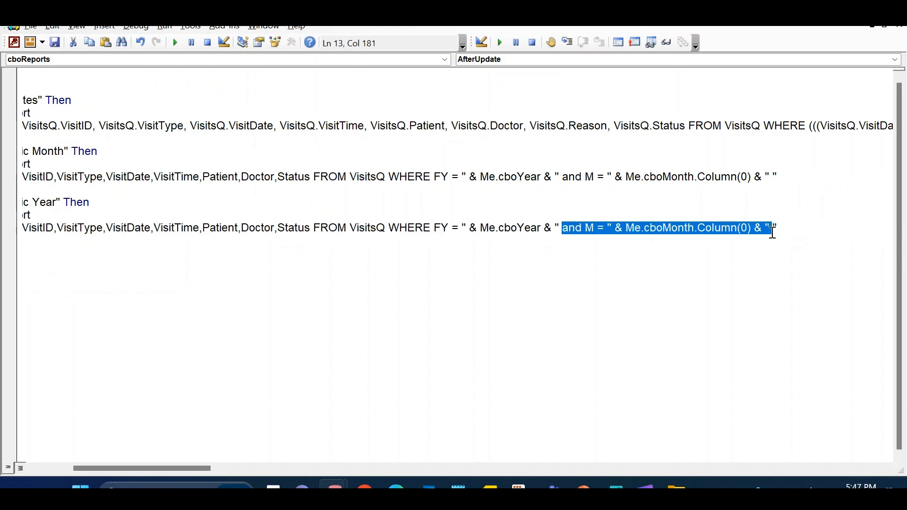
key("Delete")
key("Down")
key("Down")
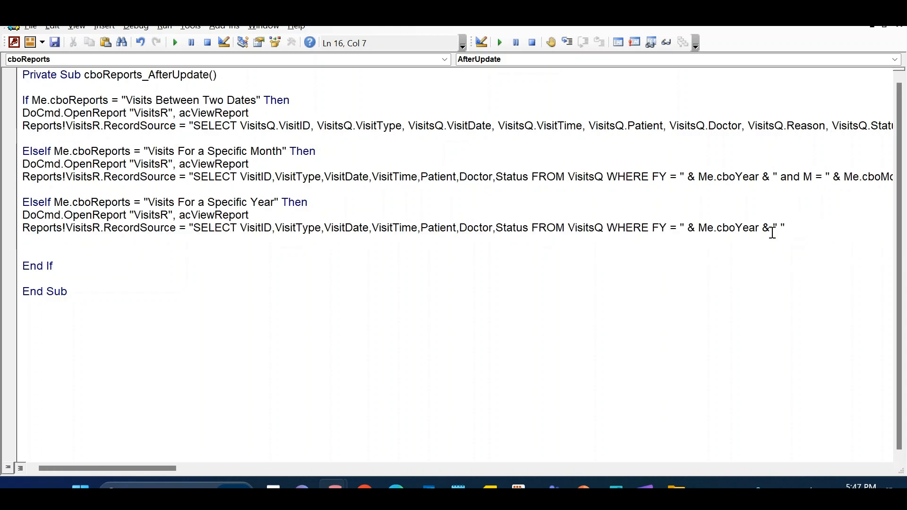
left_click(136, 28)
left_click(140, 41)
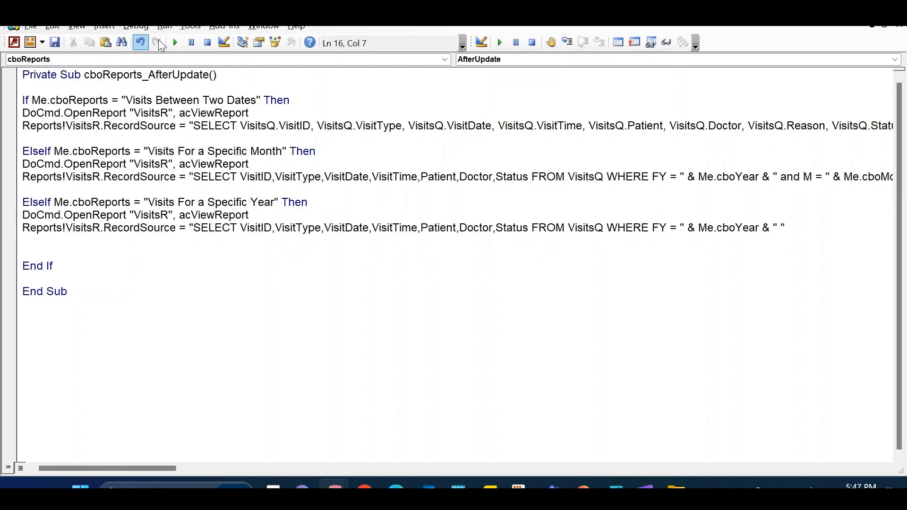
Back in Access, close VisitsQ and VisitsR, switch ReportsF to Form View and look through the report name choices.
key("alt+F11")
left_click(501, 64)
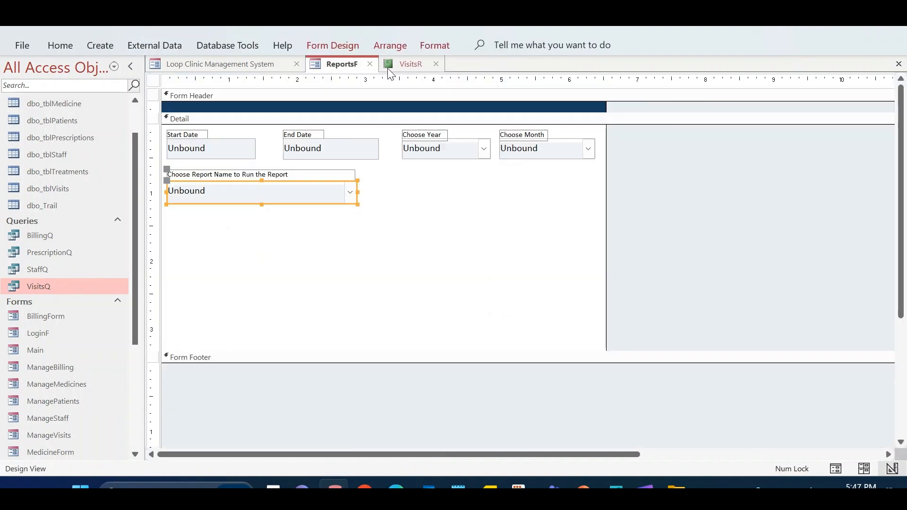
left_click(436, 64)
right_click(326, 65)
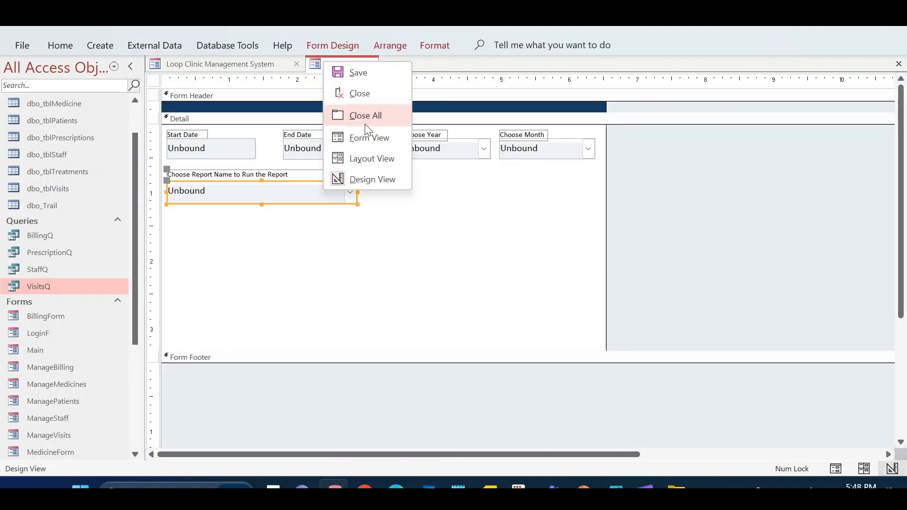
left_click(374, 137)
left_click(333, 151)
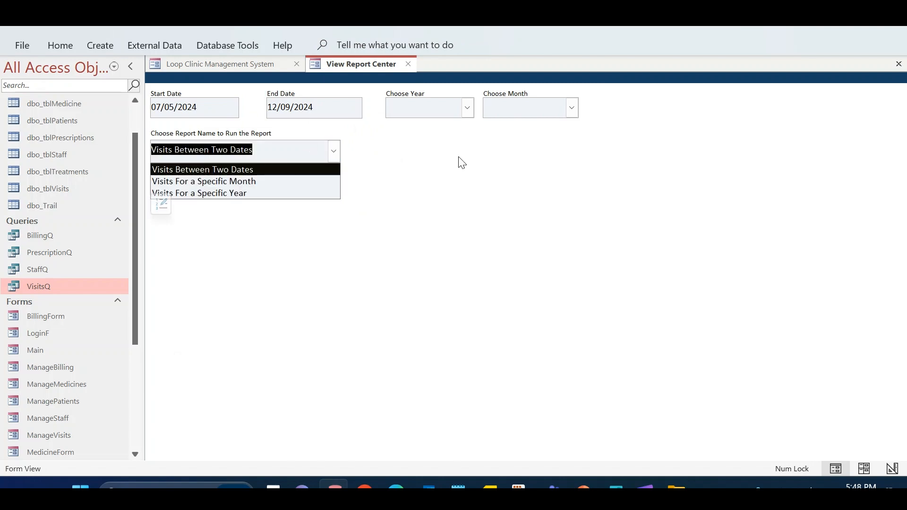
Reopen the cboReports After Update procedure from ReportsF's Design View and check the specific-year report name in the code.
right_click(539, 179)
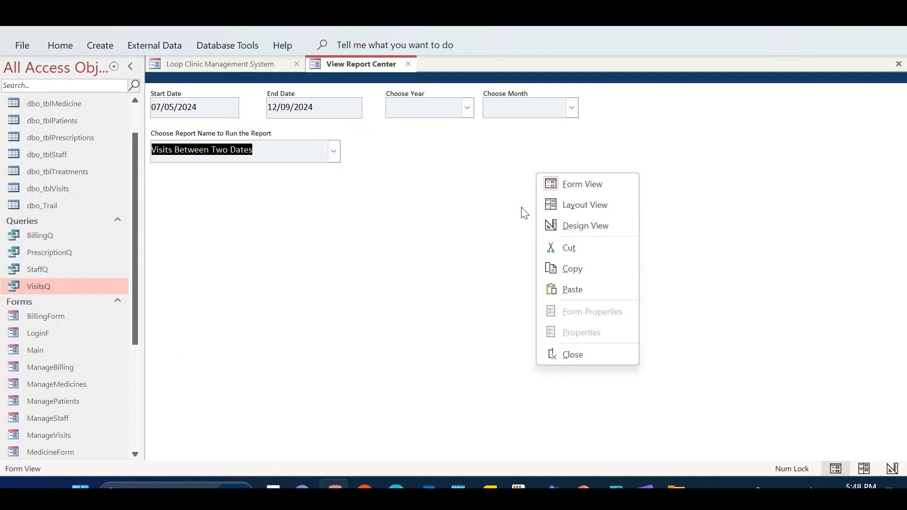
left_click(590, 223)
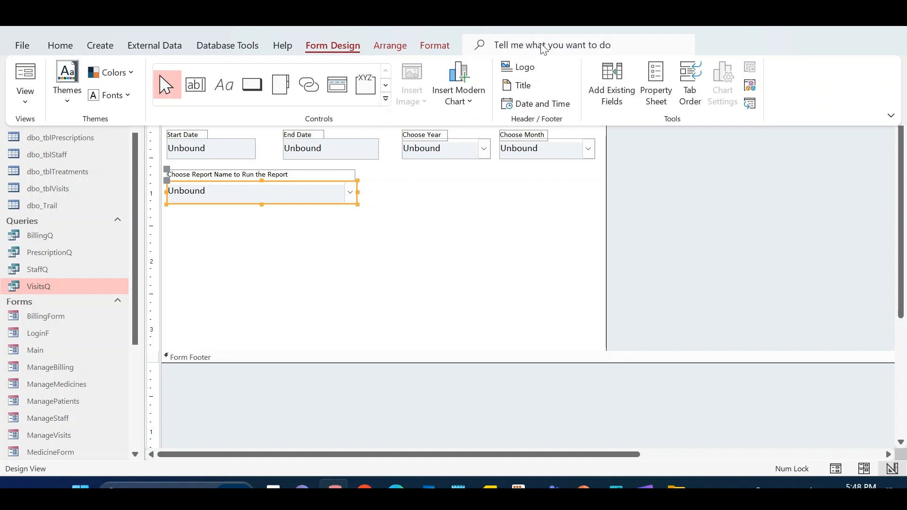
left_click(657, 85)
left_click(629, 132)
left_click(743, 167)
left_click(897, 167)
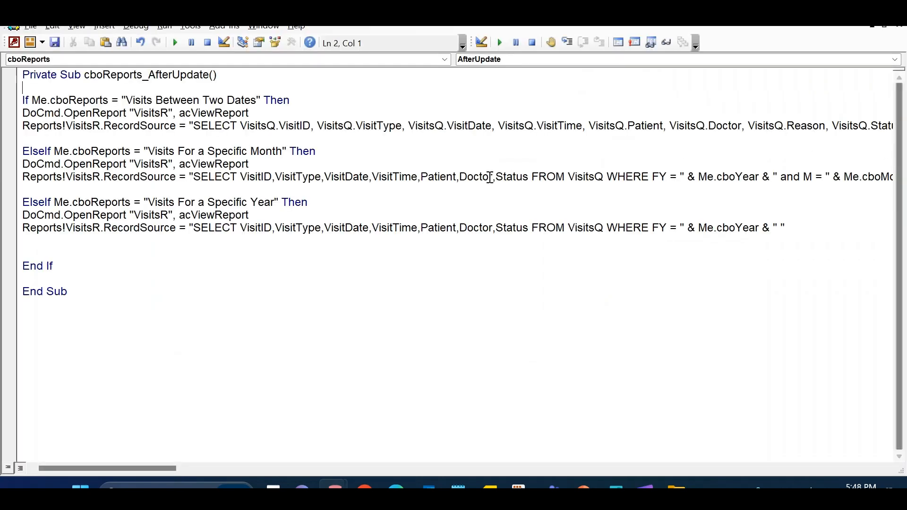
left_click_drag(279, 202, 177, 202)
key("alt+F11")
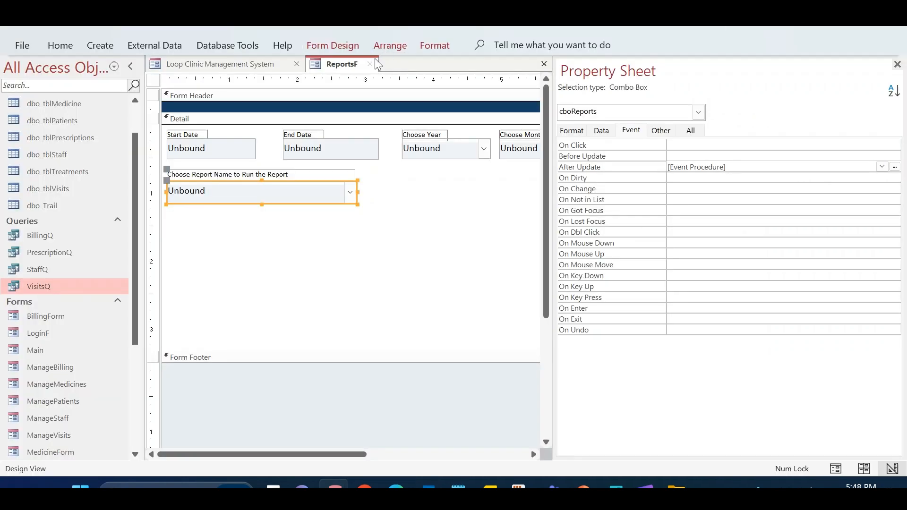
Close the ReportsF form and reopen the report center from the Loop Clinic Management System main form.
left_click(373, 63)
left_click(409, 286)
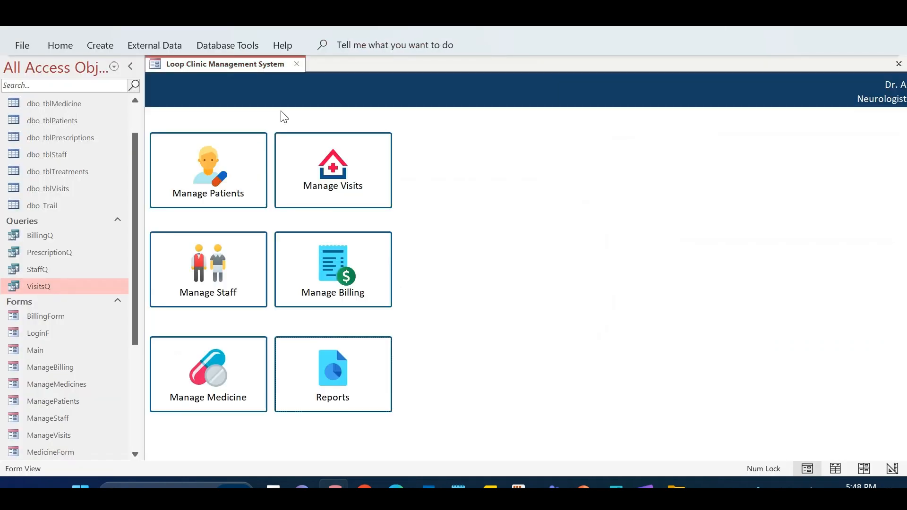
left_click(378, 381)
Run the Visits For a Specific Month report for May 2024, check the visit dates and close the report.
left_click(468, 108)
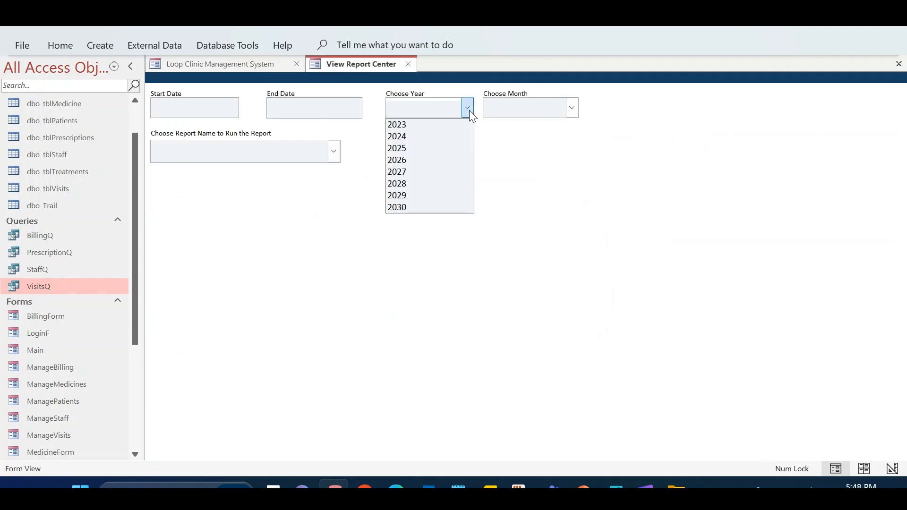
left_click(441, 137)
left_click(572, 108)
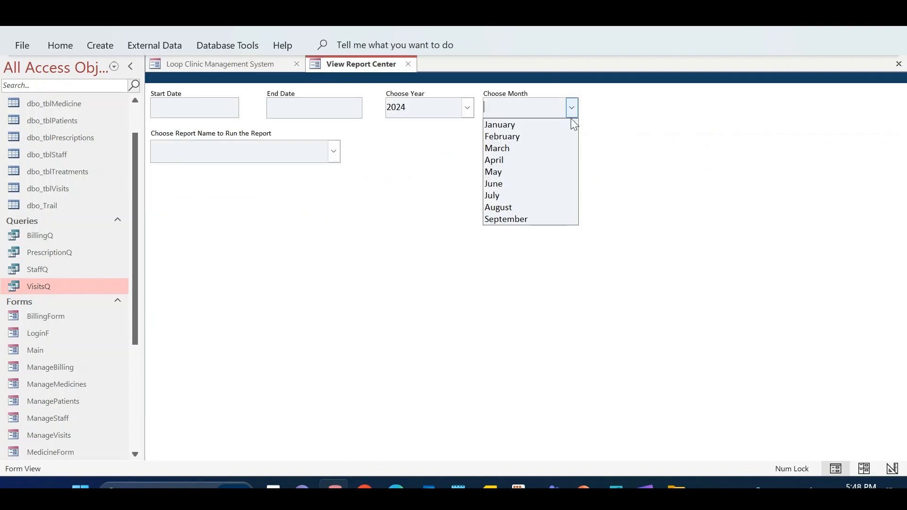
left_click(529, 173)
left_click(334, 152)
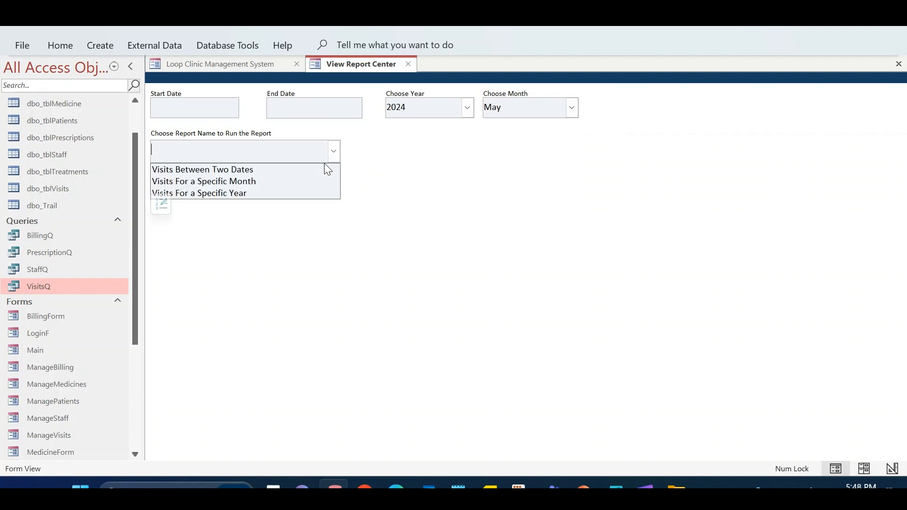
left_click(308, 181)
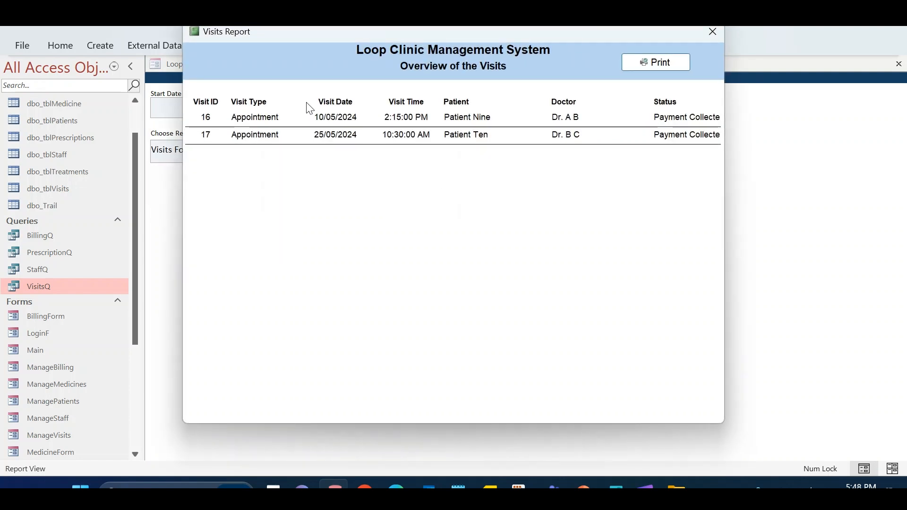
left_click_drag(311, 117, 353, 128)
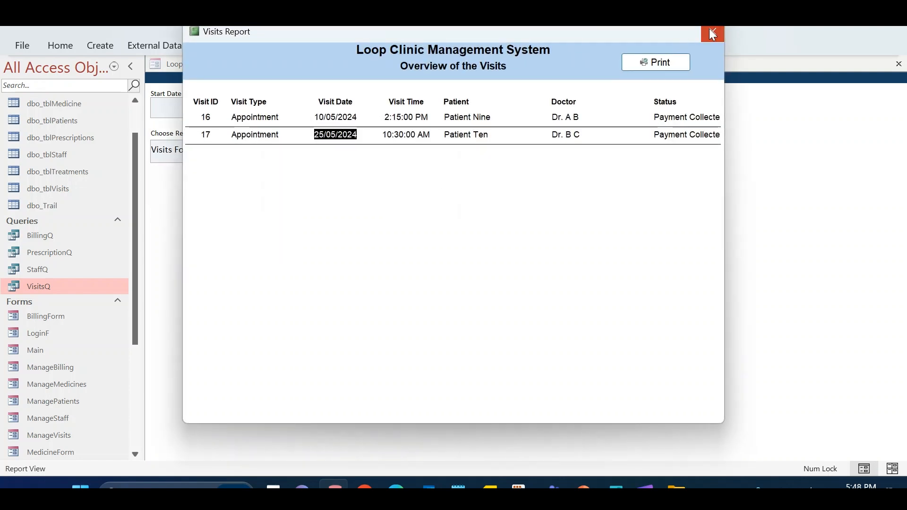
left_click(712, 31)
Change the month to July, rerun the Visits For a Specific Month report, review its records and close it.
left_click(570, 111)
left_click(516, 196)
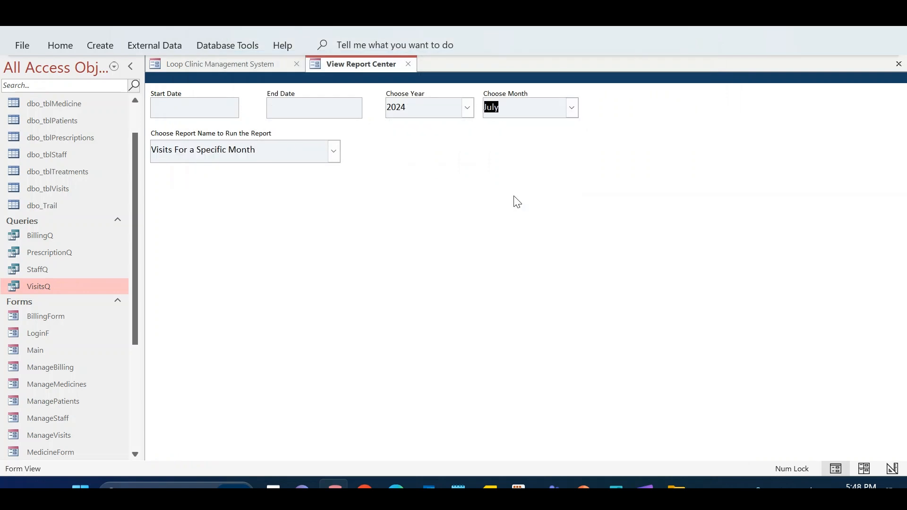
left_click(334, 151)
left_click(320, 180)
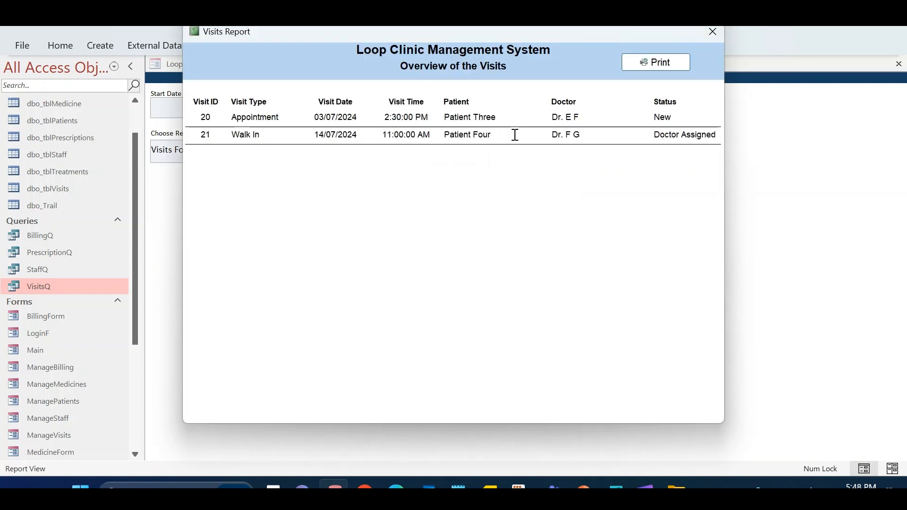
left_click(335, 118)
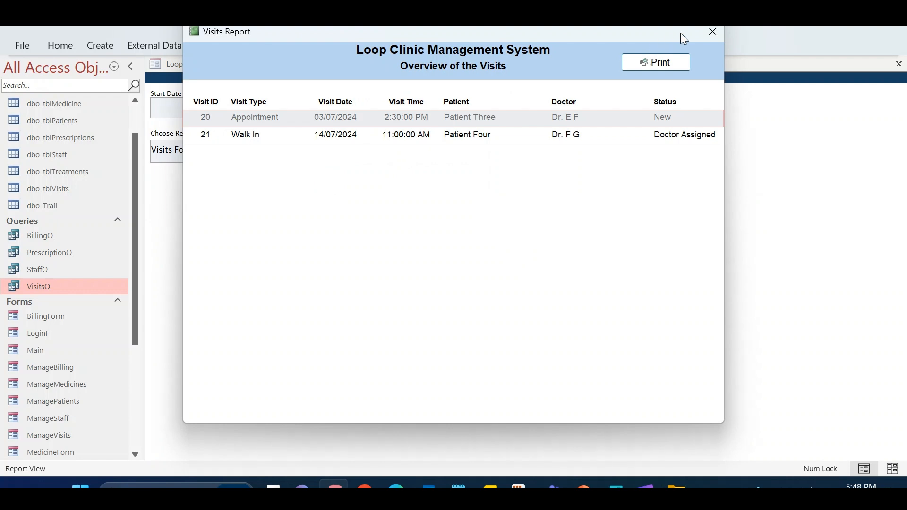
left_click(712, 32)
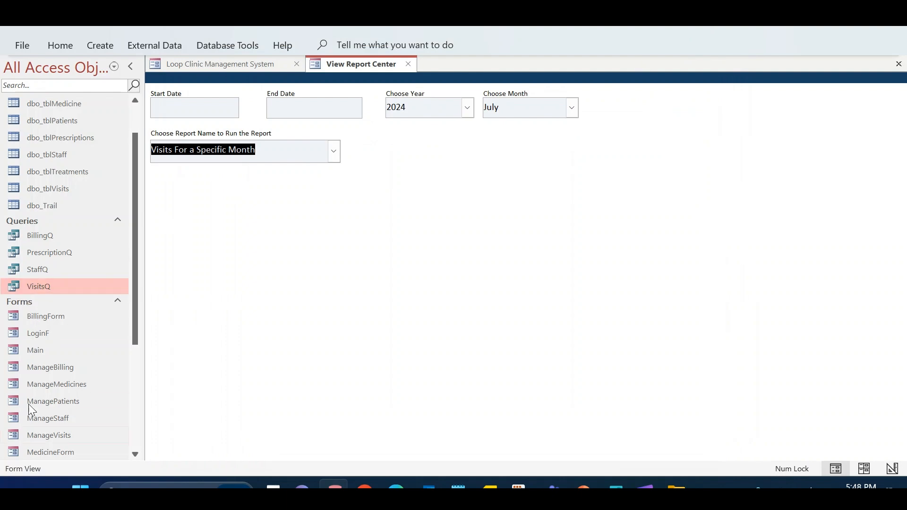
scroll(28, 404, "down", 4)
left_click(40, 424)
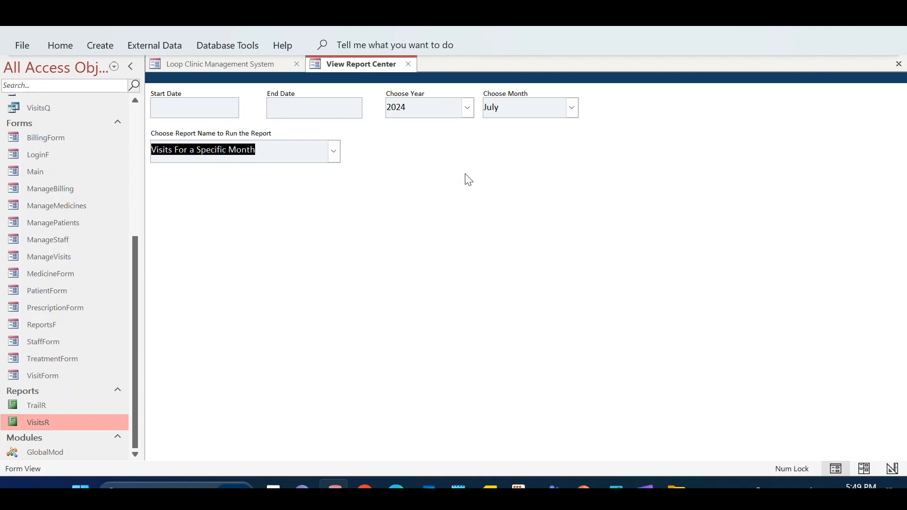
right_click(519, 187)
left_click(571, 239)
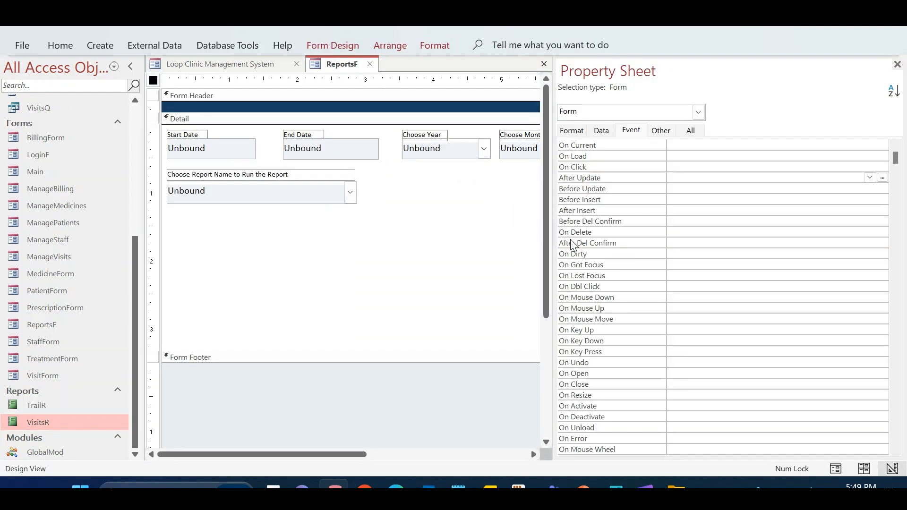
left_click(450, 119)
right_click(353, 74)
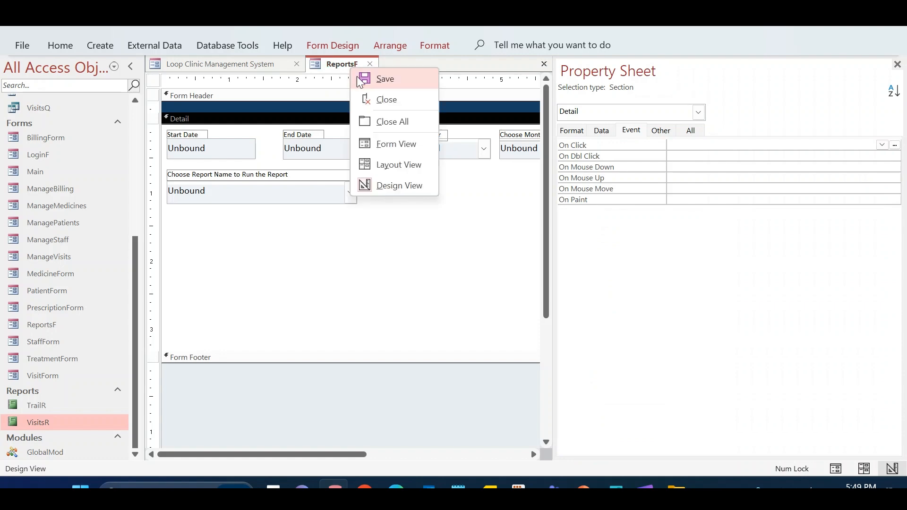
left_click(393, 144)
Run the Visits For a Specific Year report for 2024, look through all its records and close it.
left_click(334, 156)
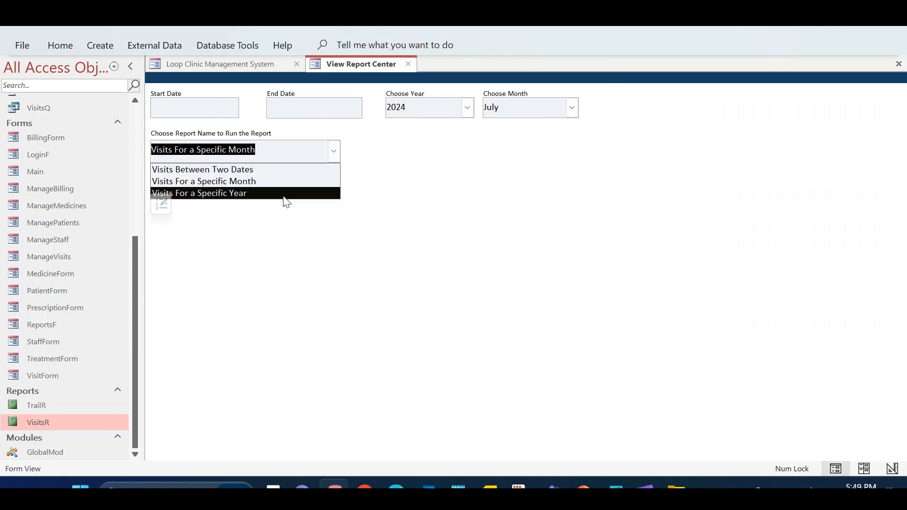
left_click(285, 194)
scroll(472, 203, "down", 5)
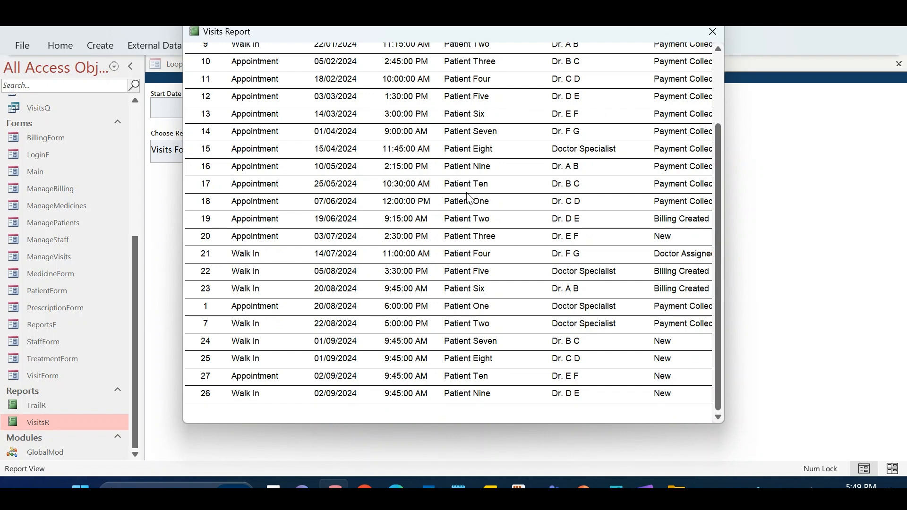
scroll(369, 217, "up", 5)
left_click(714, 32)
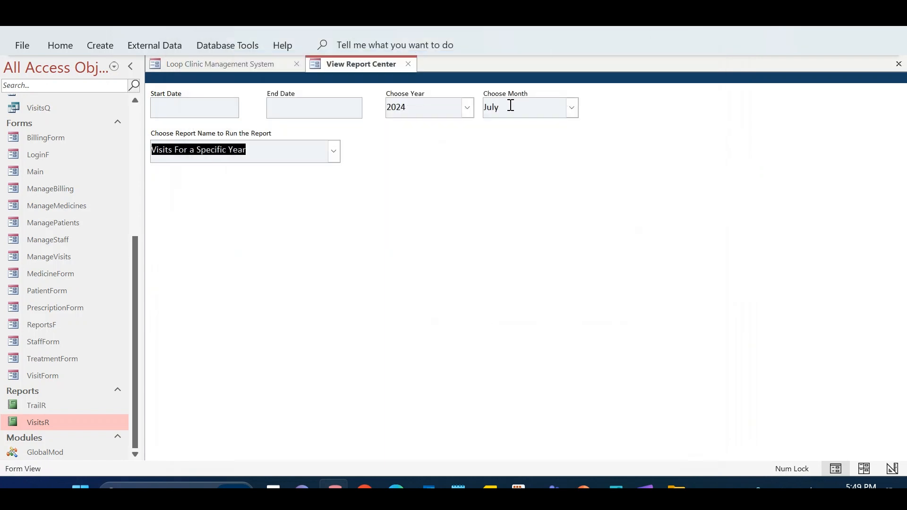
Set the year to 2023, run the Visits For a Specific Year report and close it after checking.
left_click(468, 111)
left_click(460, 124)
left_click(334, 151)
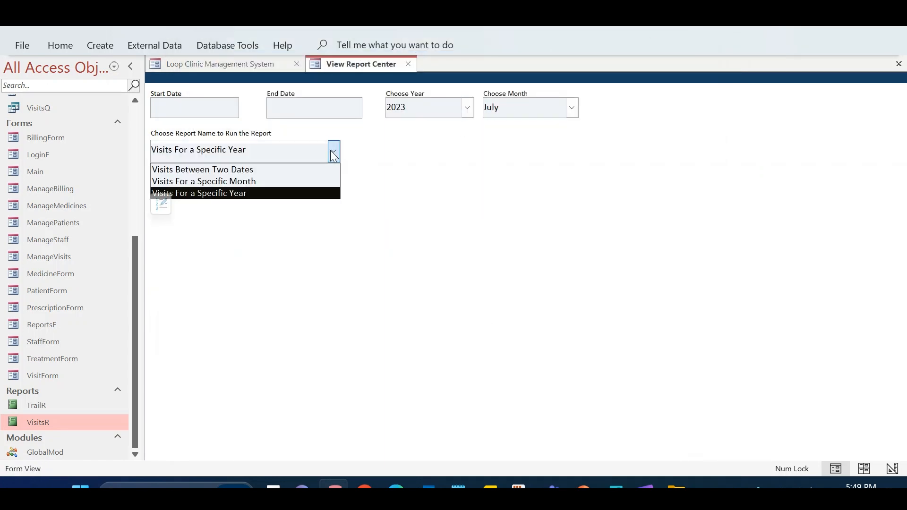
left_click(303, 195)
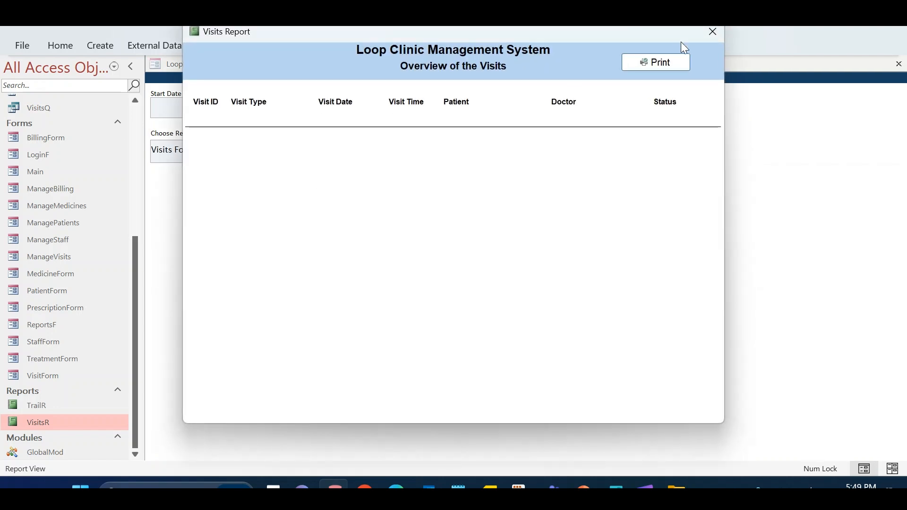
left_click(713, 32)
Test the Visits For a Specific Year report with the year set to 2025 and close the report.
left_click(468, 108)
left_click(446, 147)
left_click(334, 151)
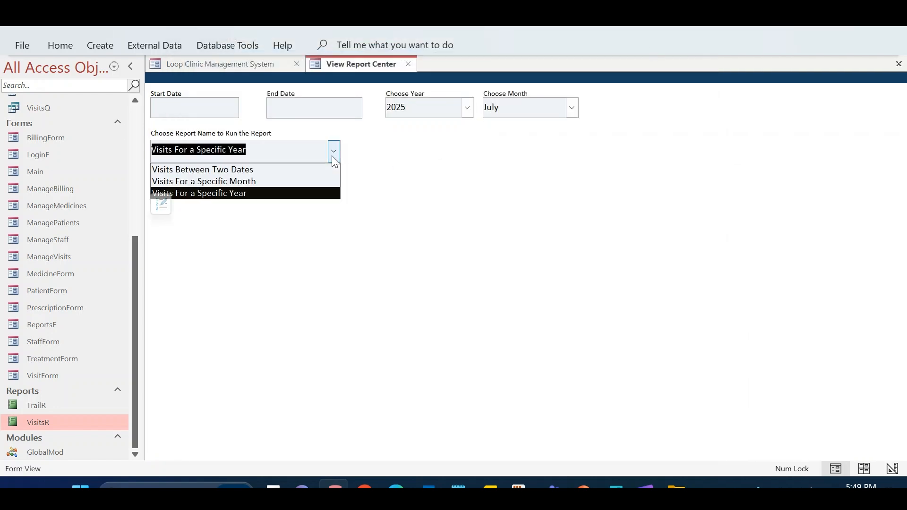
left_click(318, 190)
left_click(714, 33)
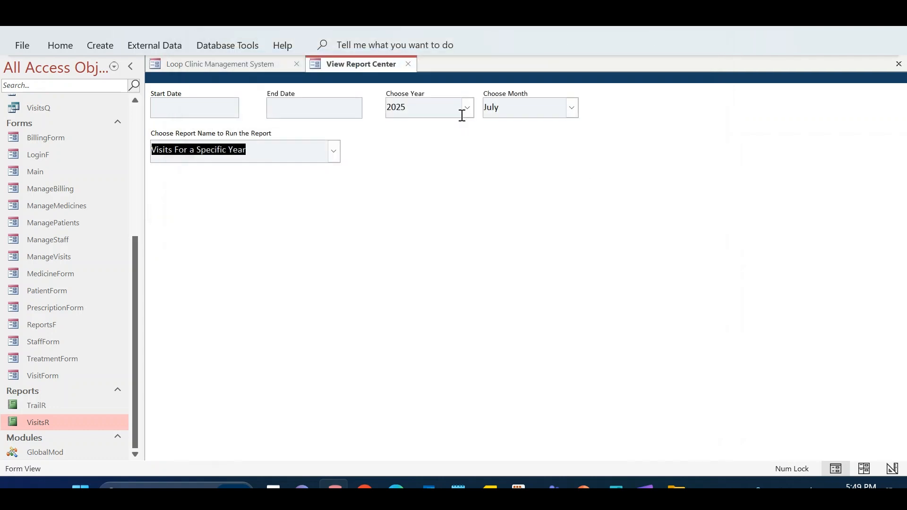
Set the year back to 2024, rerun the Visits For a Specific Year report and move its window clear of the report center's fields.
left_click(468, 107)
left_click(452, 137)
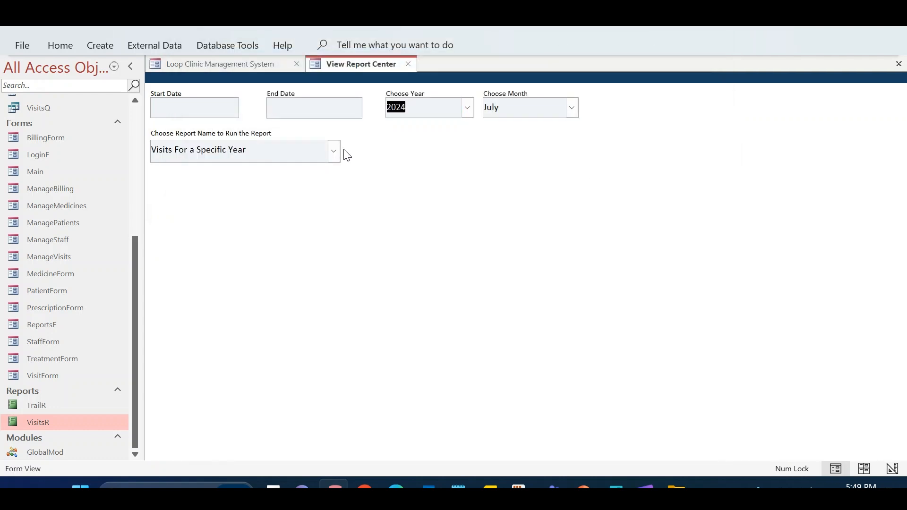
left_click(334, 152)
left_click(304, 192)
scroll(532, 140, "down", 3)
scroll(533, 140, "up", 3)
left_click_drag(554, 37, 699, 145)
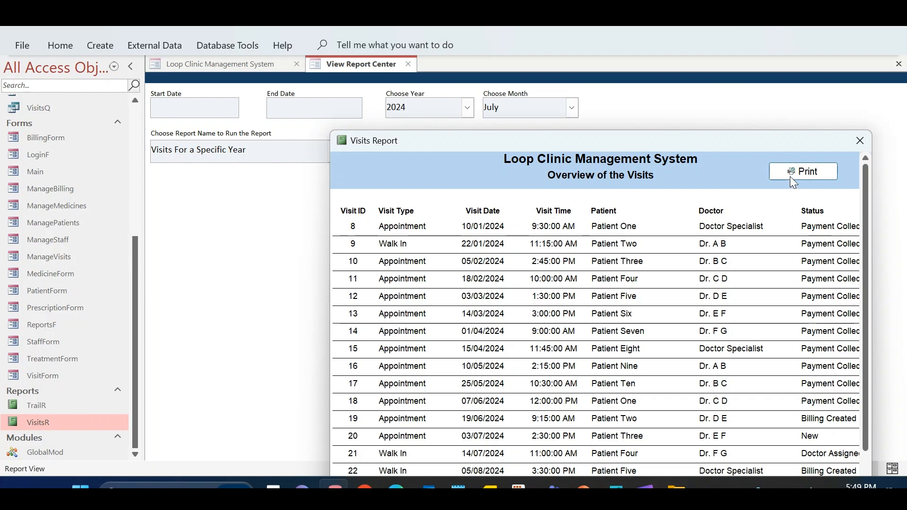
left_click_drag(696, 135, 720, 139)
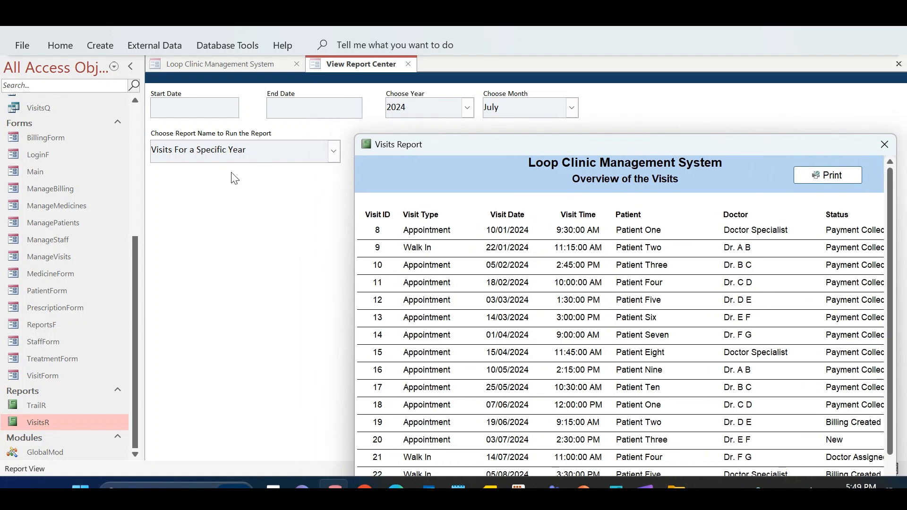